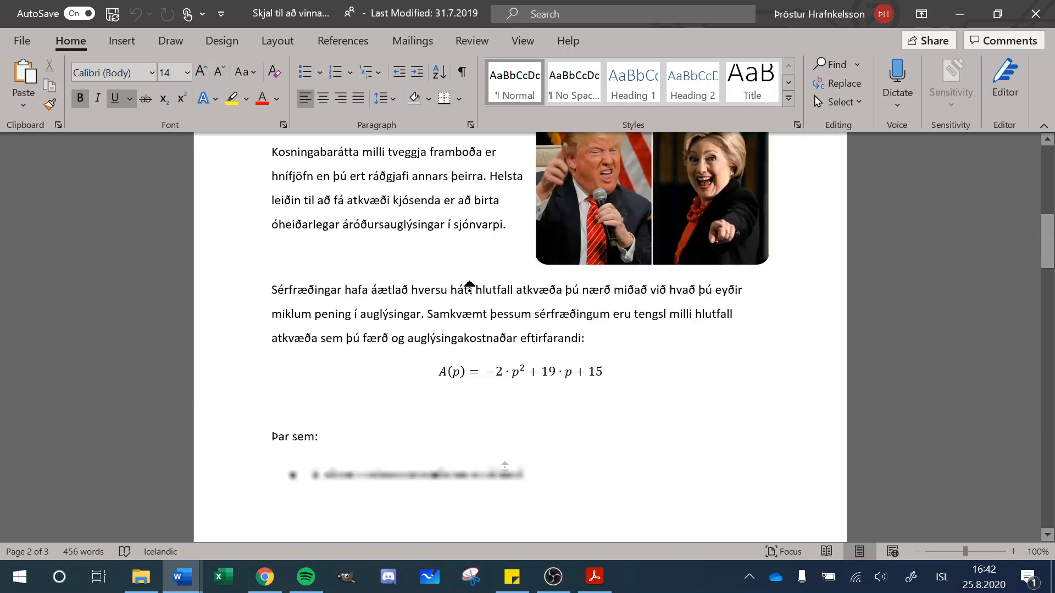
# Open the assignment description document "Verkefni 3 - Verkefnalýsing" and review its task list from the beginning.
pyautogui.click(182, 577)
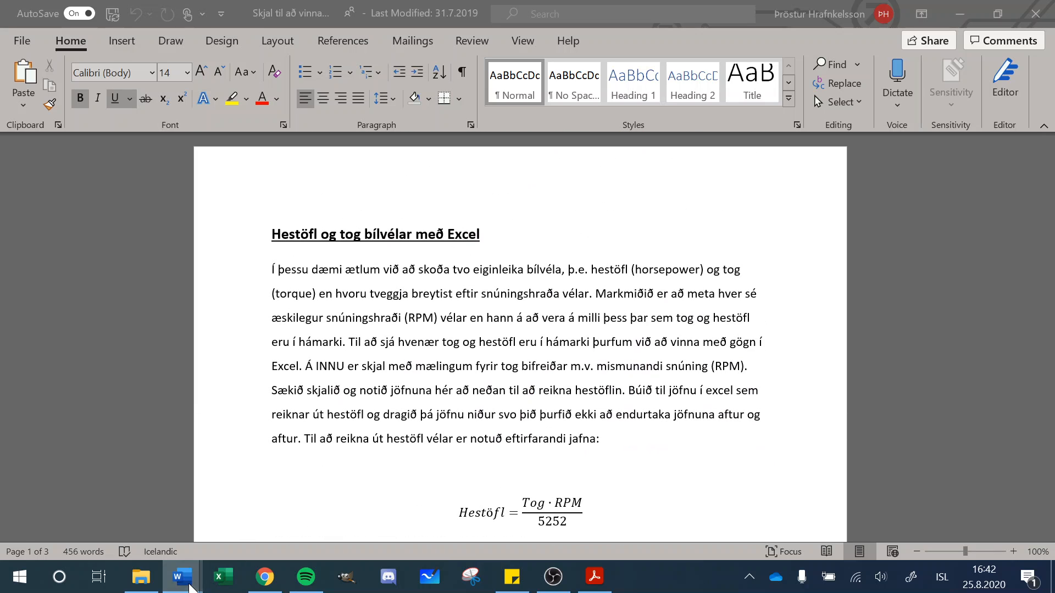
pyautogui.click(139, 526)
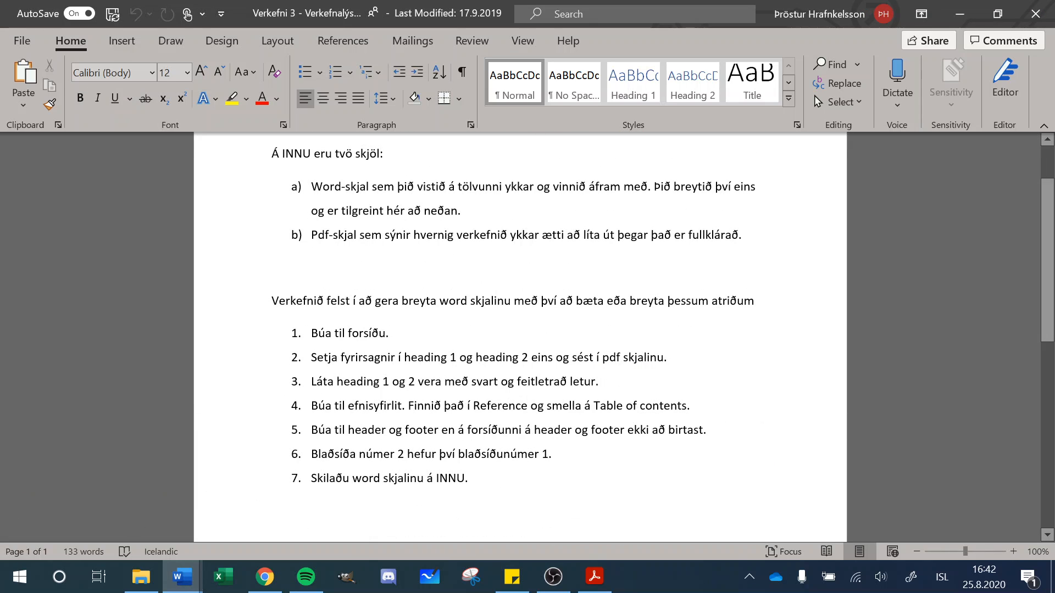
pyautogui.hotkey('ctrl', 'Home')
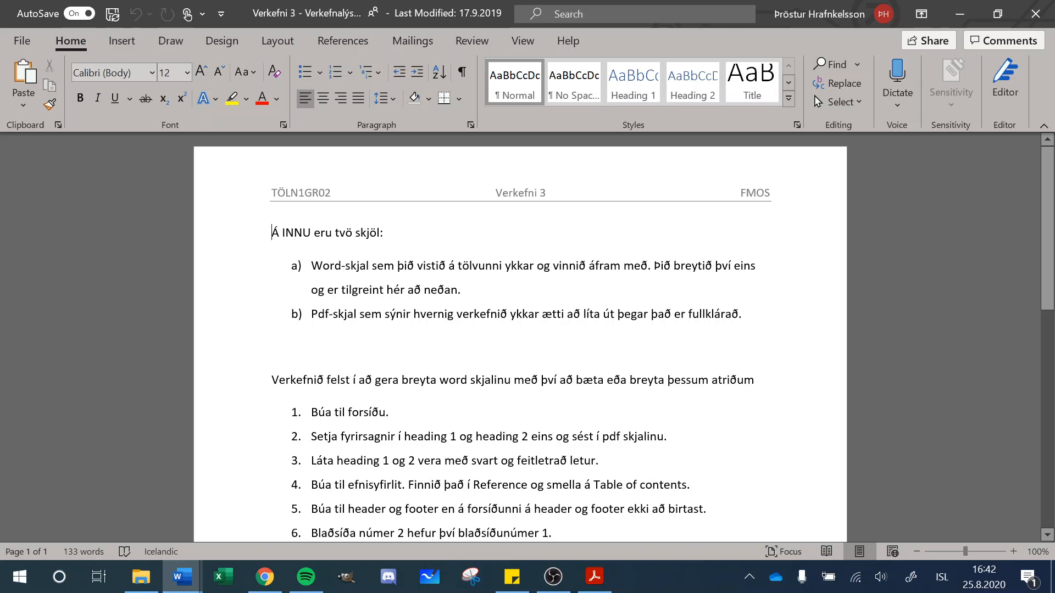
# Switch to Adobe Acrobat Reader and examine the cover page, table of contents, headers, page numbers and headings in Rétt lausn.pdf.
pyautogui.click(595, 577)
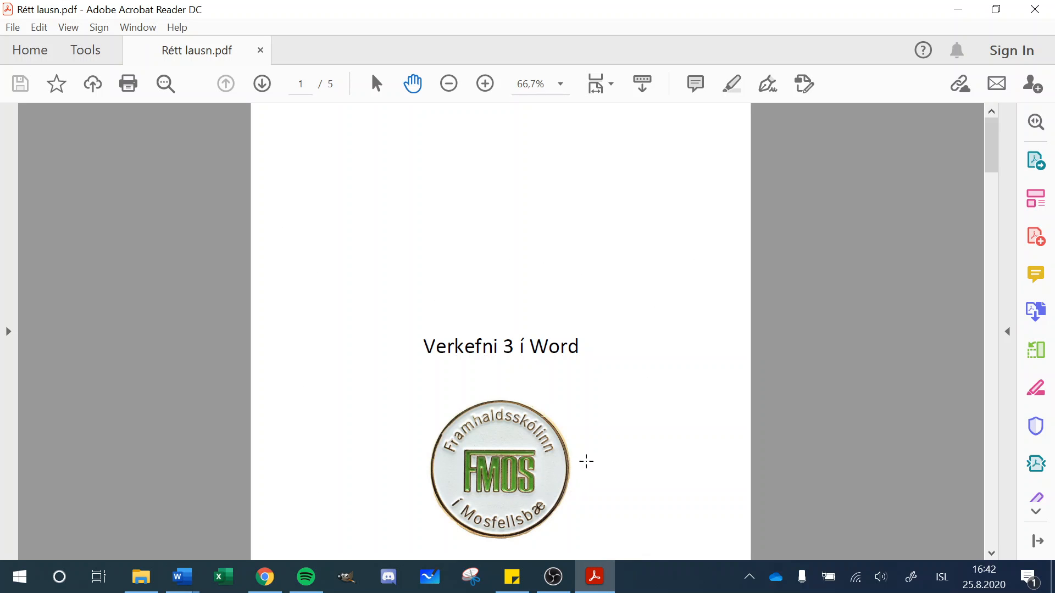
pyautogui.scroll(-1, 606, 440)
pyautogui.scroll(-1, 605, 439)
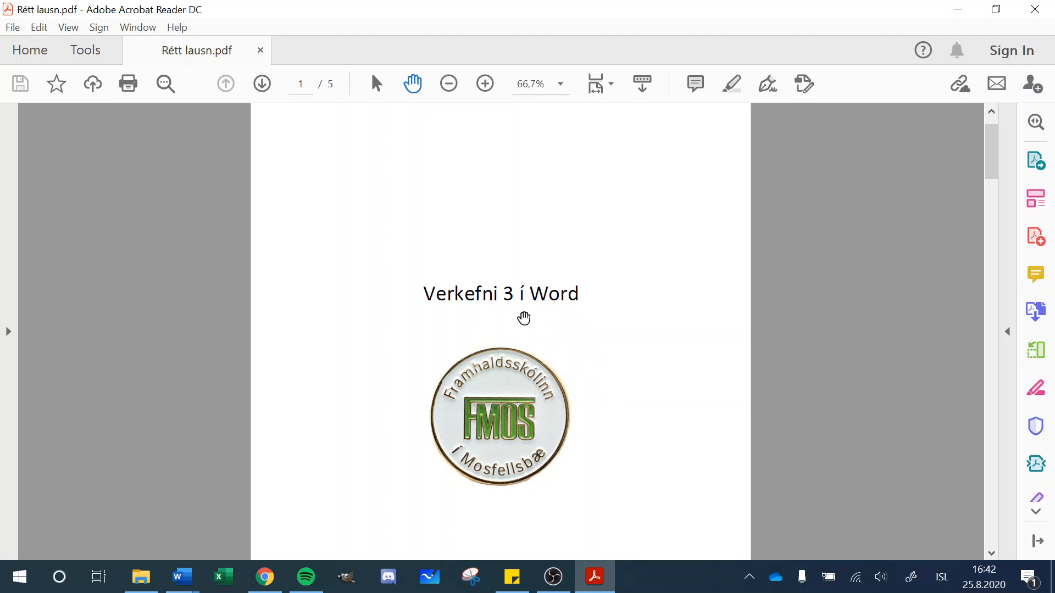
pyautogui.scroll(-15, 613, 449)
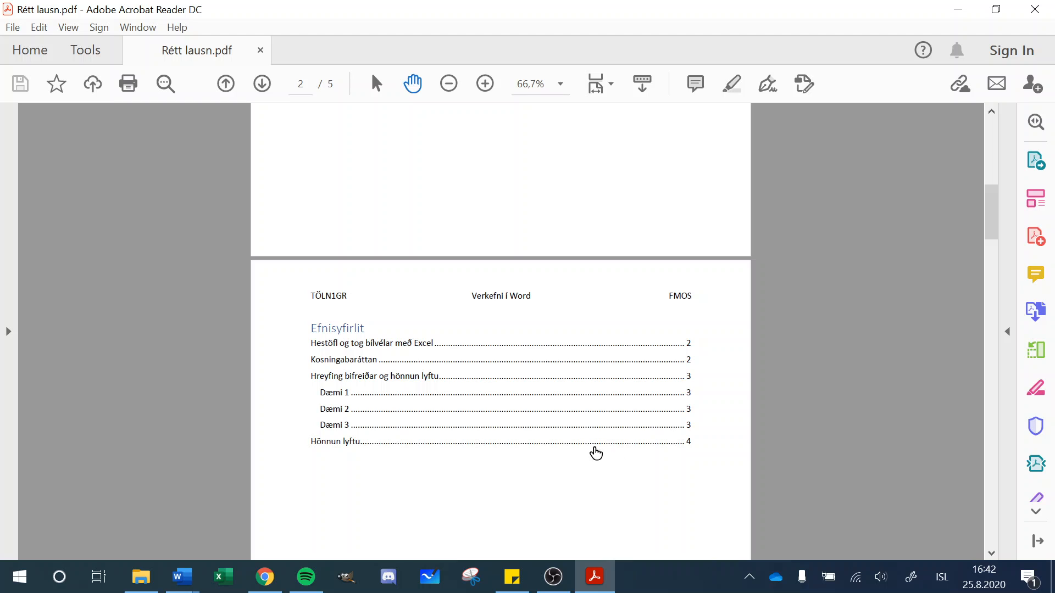
pyautogui.scroll(-18, 576, 450)
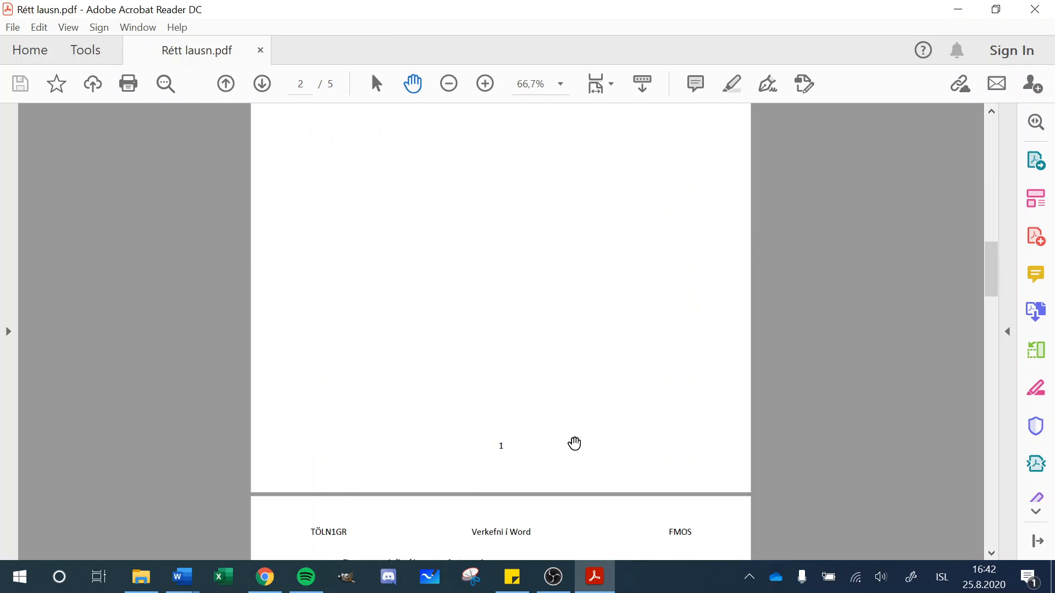
pyautogui.scroll(-3, 516, 357)
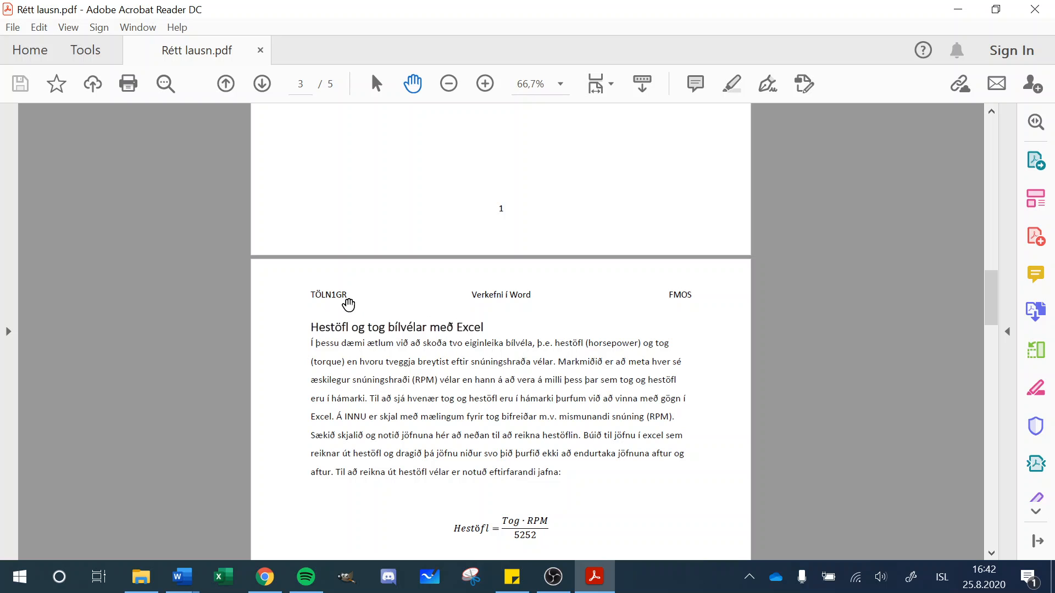
pyautogui.scroll(-15, 603, 399)
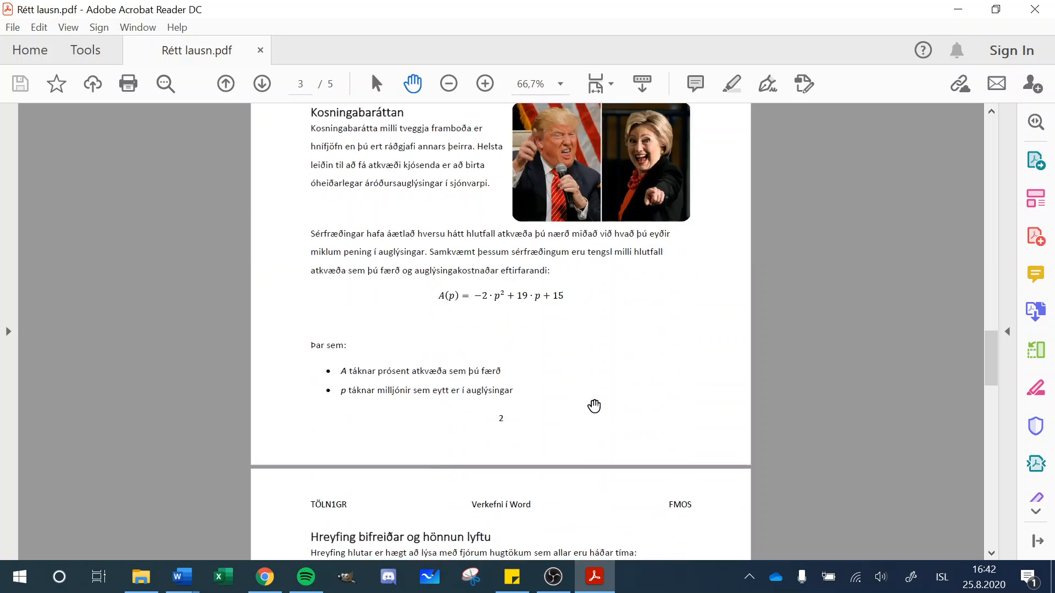
pyautogui.scroll(15, 537, 426)
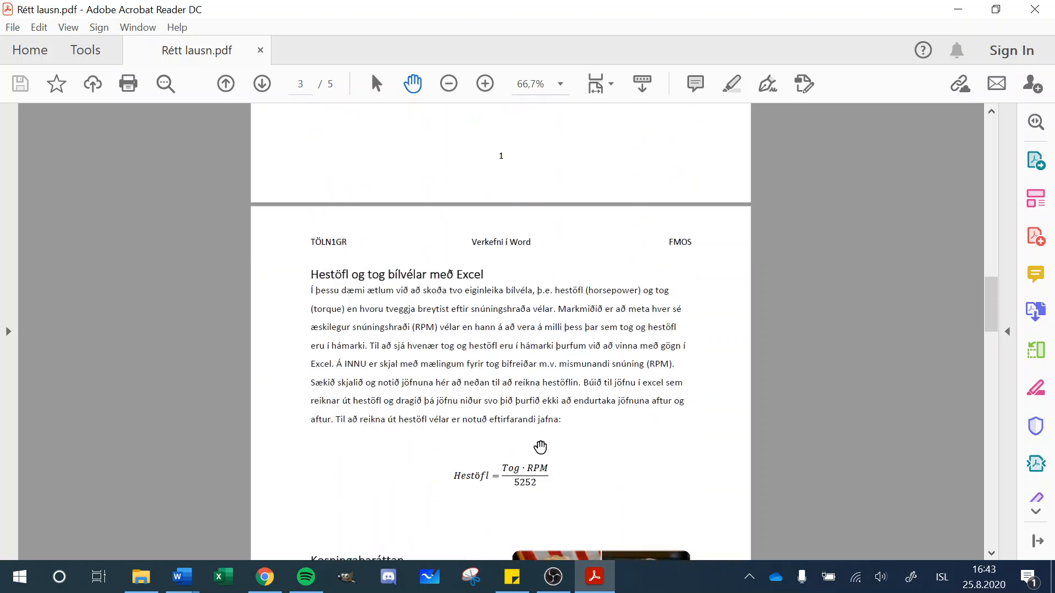
pyautogui.scroll(5, 541, 448)
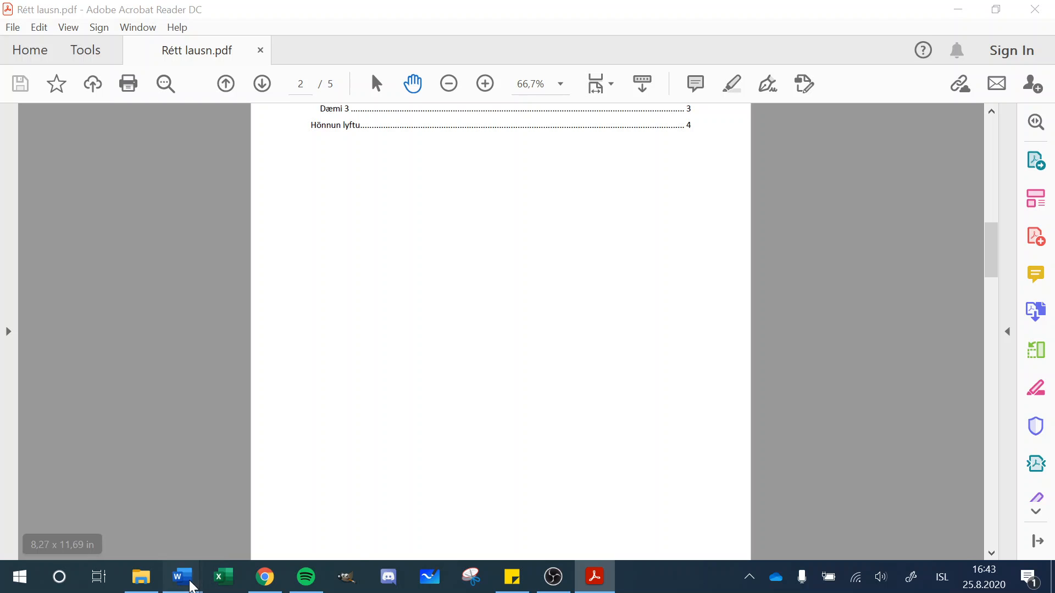
# Return to the assignment description in Word and read the first task, "Búa til forsíðu".
pyautogui.moveTo(168, 563)
pyautogui.click(132, 524)
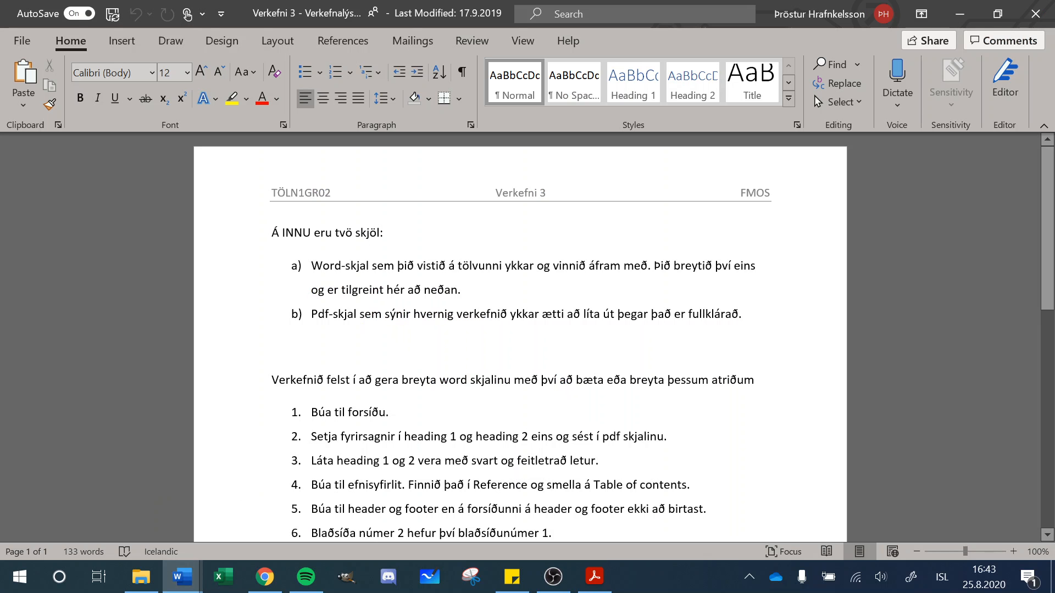
pyautogui.moveTo(311, 412); pyautogui.dragTo(395, 413)
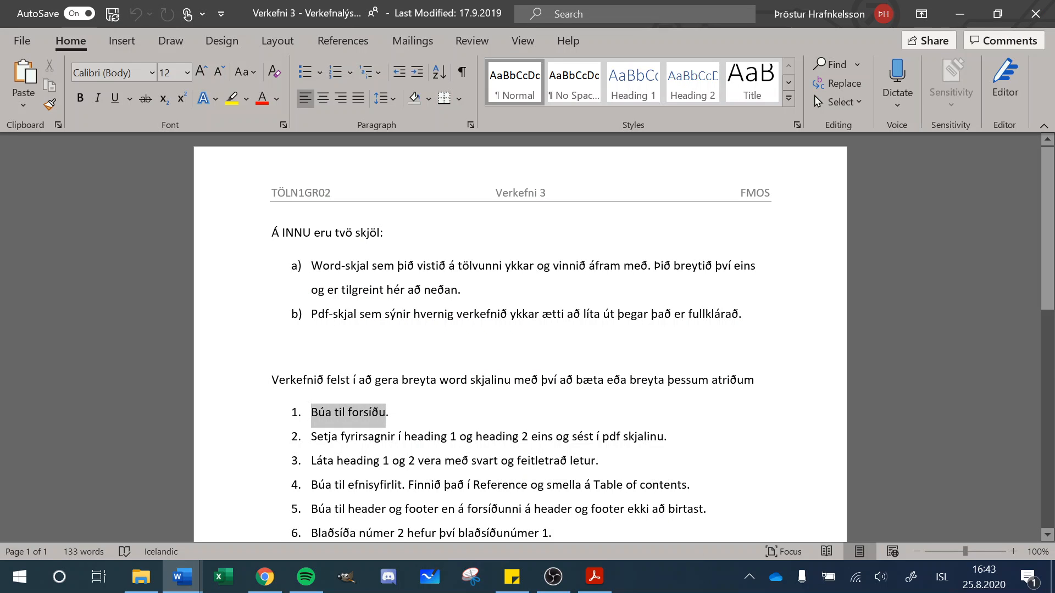
# Switch to the "Skjal til að vinna með" document and insert blank lines above the first heading, "Hestöfl og tog bílvélar með Excel".
pyautogui.moveTo(188, 578)
pyautogui.click(249, 528)
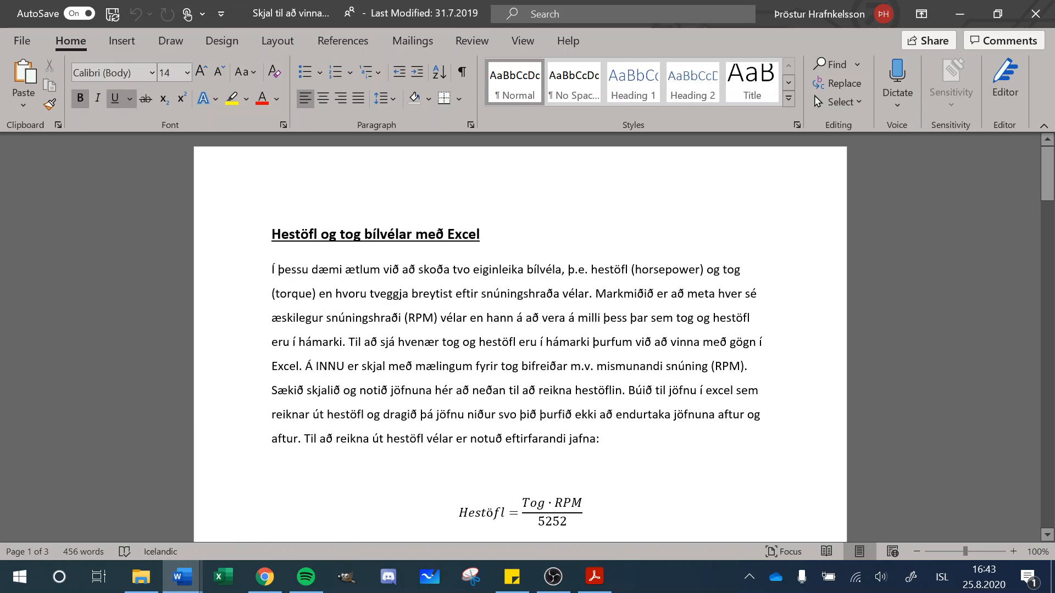
pyautogui.press('Return')
pyautogui.press('Return')
pyautogui.press('Return')
pyautogui.press('Return')
pyautogui.press('Return')
pyautogui.press('Return')
pyautogui.press('Return')
pyautogui.press('Return')
pyautogui.press('Return')
pyautogui.press('Return')
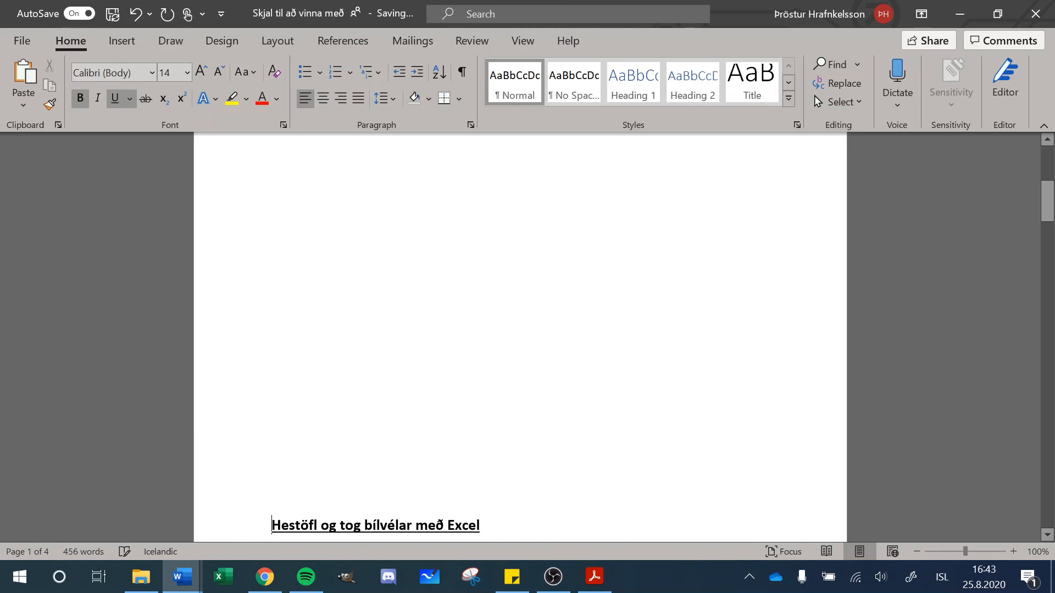
pyautogui.press('Return')
pyautogui.press('Return')
pyautogui.press('Return')
pyautogui.press('Return')
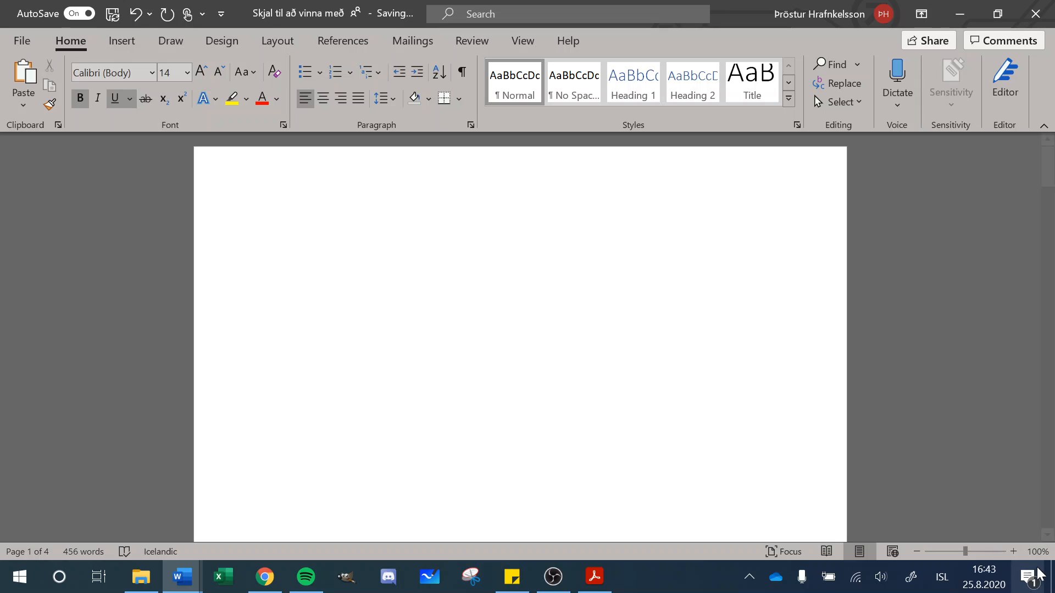
# Add the centred title "Verkefni 3 í word" in the blank area of the first page, without bold or underline.
pyautogui.moveTo(964, 553); pyautogui.dragTo(942, 552)
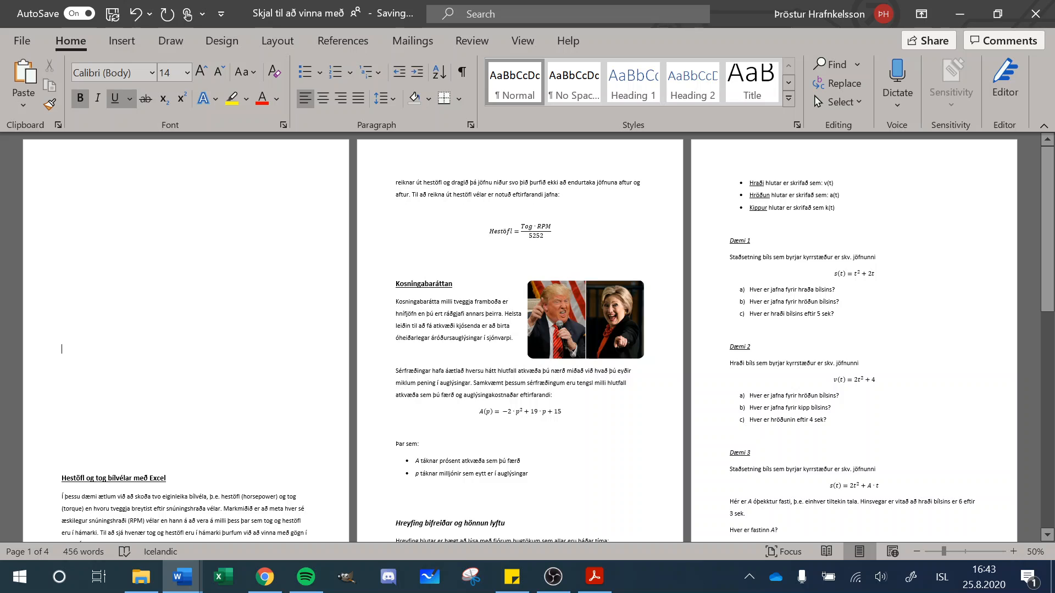
pyautogui.write('Verkefni 3 í wor')
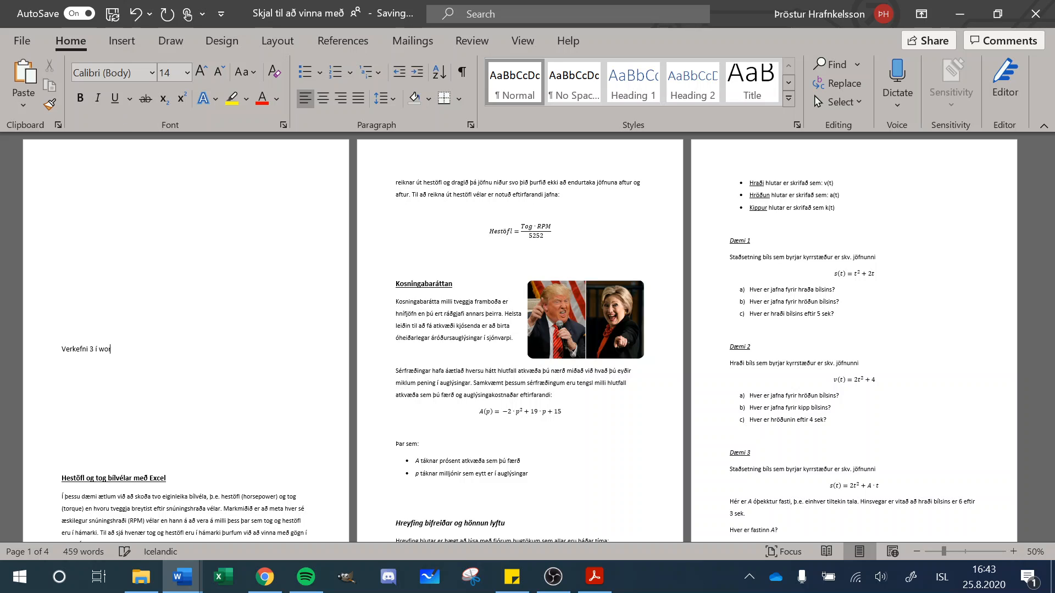
pyautogui.click(319, 99)
# Try to enlarge the cover title's font without selecting its text.
pyautogui.click(202, 74)
pyautogui.click(202, 75)
pyautogui.click(203, 75)
pyautogui.click(203, 75)
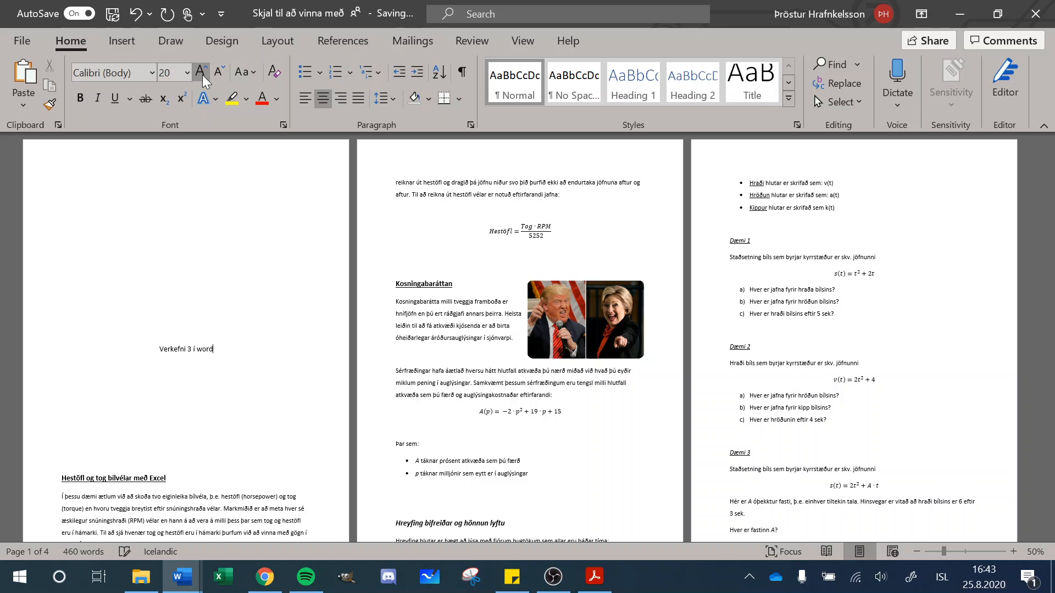
# Select the whole cover title "Verkefni 3 í word" and increase its font size to 22.
pyautogui.click(169, 349)
pyautogui.hotkey('shift', 'Left')
pyautogui.hotkey('shift', 'Left')
pyautogui.hotkey('shift', 'Left')
pyautogui.hotkey('shift', 'Left')
pyautogui.hotkey('shift', 'Left')
pyautogui.hotkey('shift', 'Left')
pyautogui.hotkey('shift', 'Left')
pyautogui.hotkey('shift', 'Left')
pyautogui.hotkey('shift', 'Left')
pyautogui.hotkey('shift', 'Left')
pyautogui.hotkey('shift', 'Left')
pyautogui.hotkey('shift', 'Left')
pyautogui.hotkey('shift', 'Left')
pyautogui.hotkey('shift', 'Left')
pyautogui.hotkey('shift', 'Left')
pyautogui.hotkey('shift', 'Left')
pyautogui.hotkey('shift', 'Left')
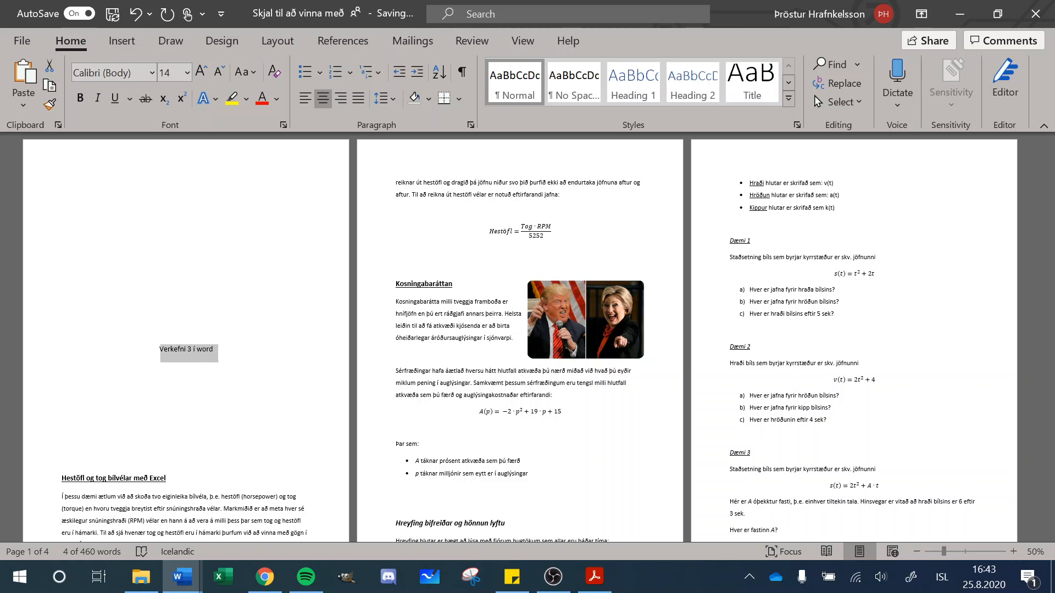
pyautogui.click(201, 73)
pyautogui.click(200, 73)
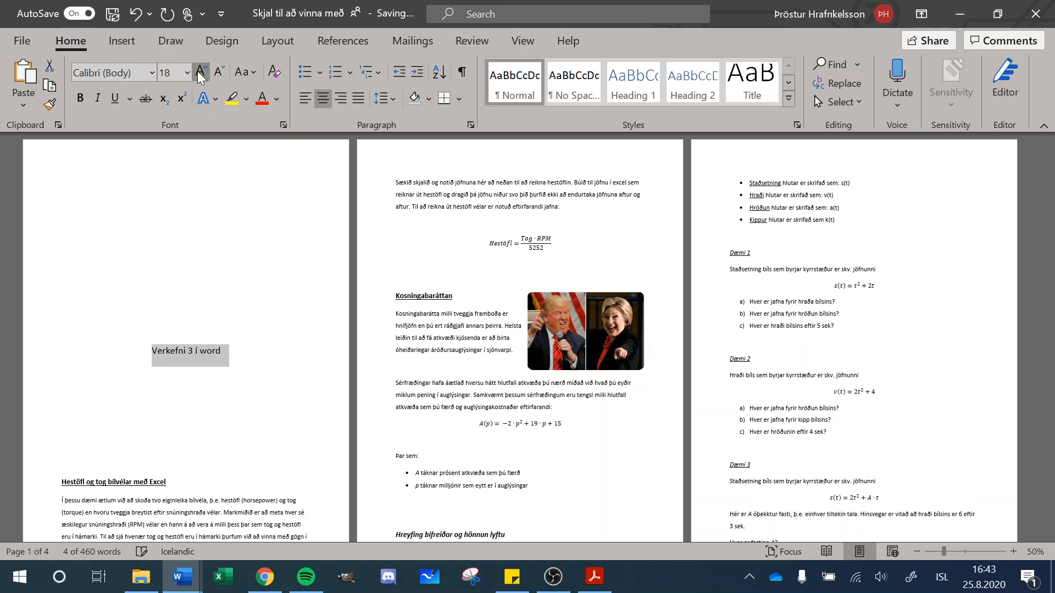
pyautogui.click(201, 73)
pyautogui.click(201, 73)
pyautogui.click(246, 358)
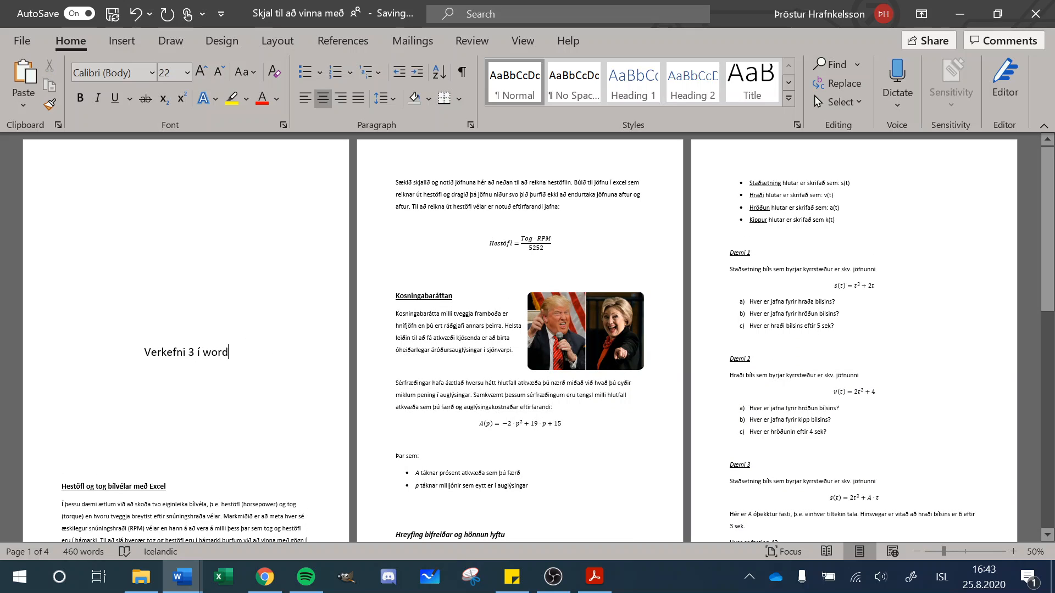
# Add blank lines below the cover title until the heading "Hestöfl og tog bílvélar með Excel" starts on the second page.
pyautogui.moveTo(181, 577)
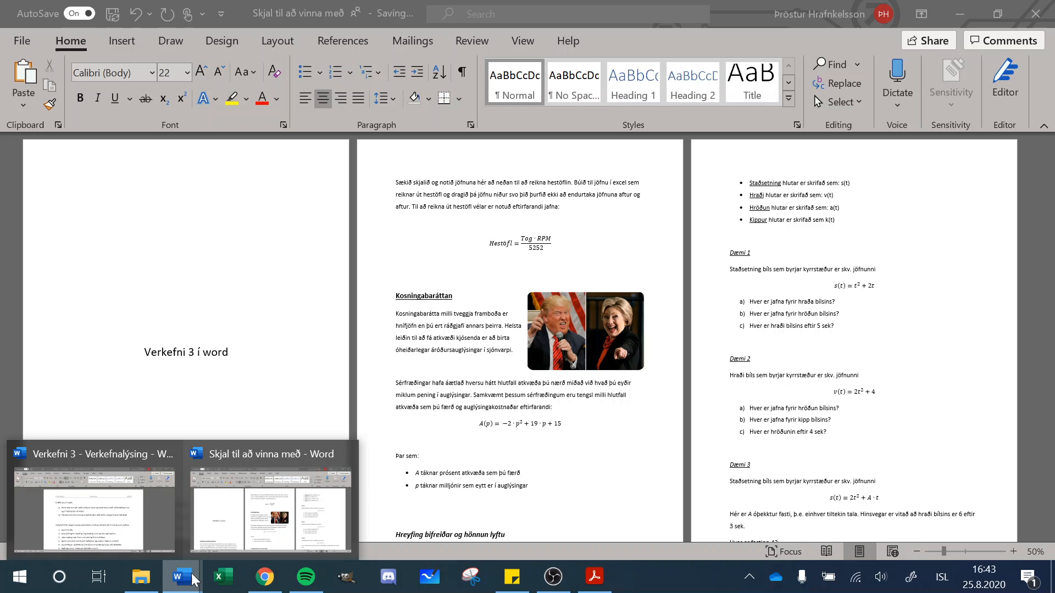
pyautogui.click(219, 400)
pyautogui.press('Return')
pyautogui.press('Return')
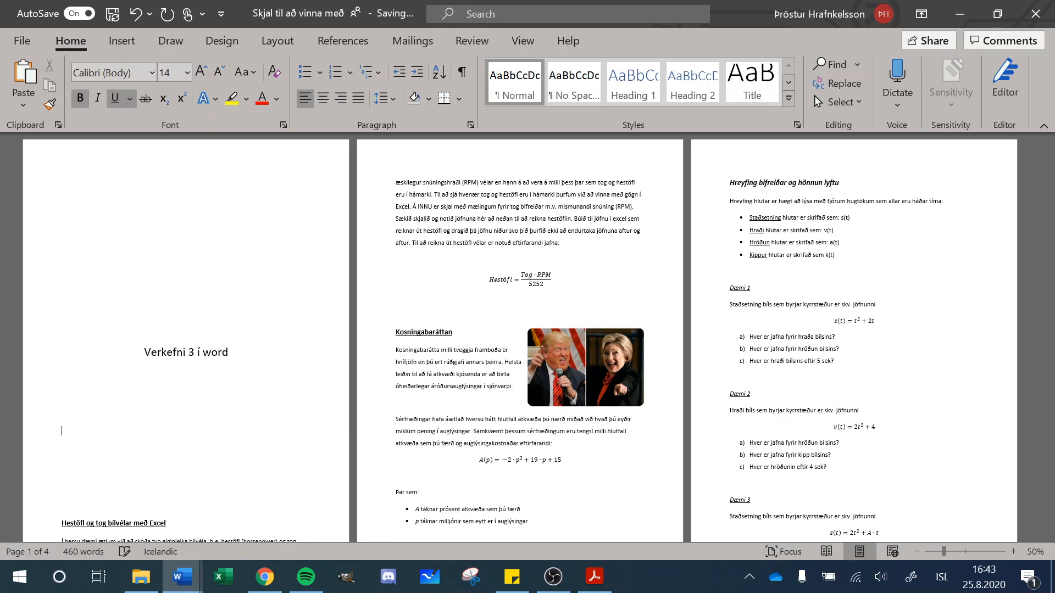
pyautogui.press('Return')
pyautogui.press('Return')
pyautogui.scroll(-2, 520, 337)
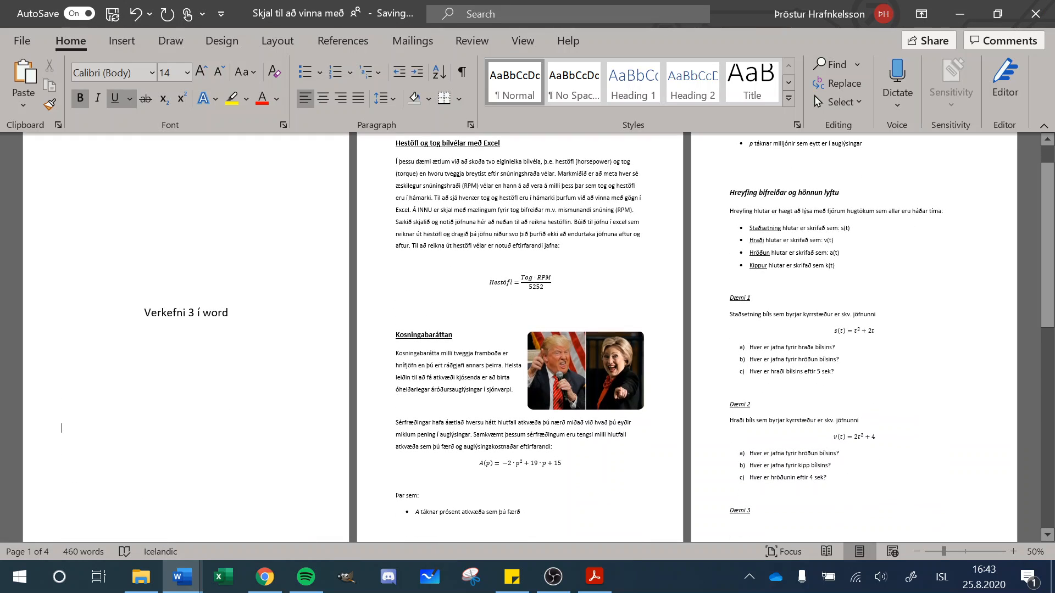
# Read the second task in the assignment description, about setting headings to Heading 1 and Heading 2, and minimize that document.
pyautogui.moveTo(190, 575)
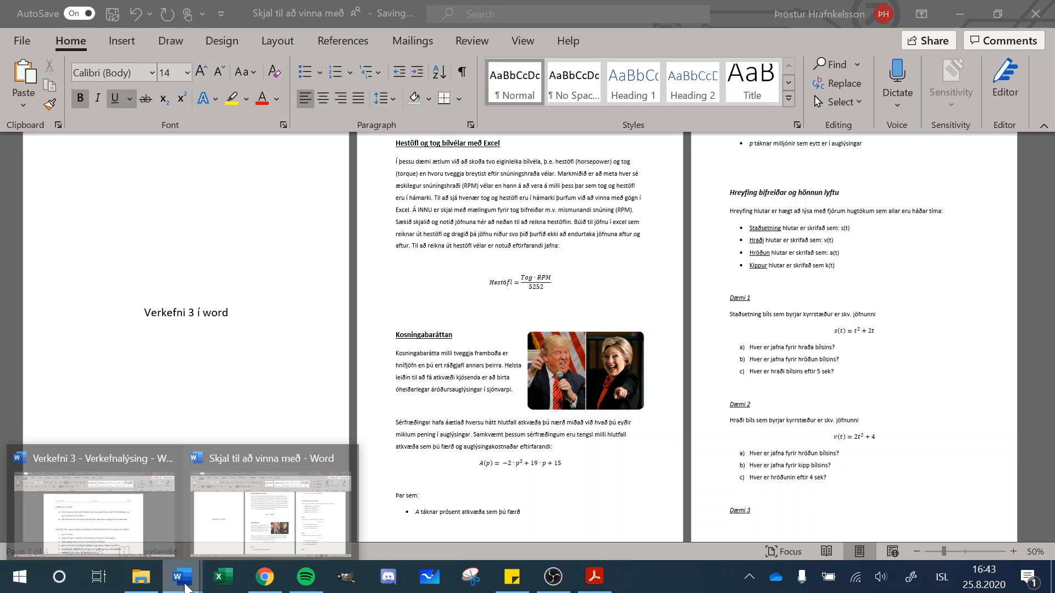
pyautogui.click(148, 518)
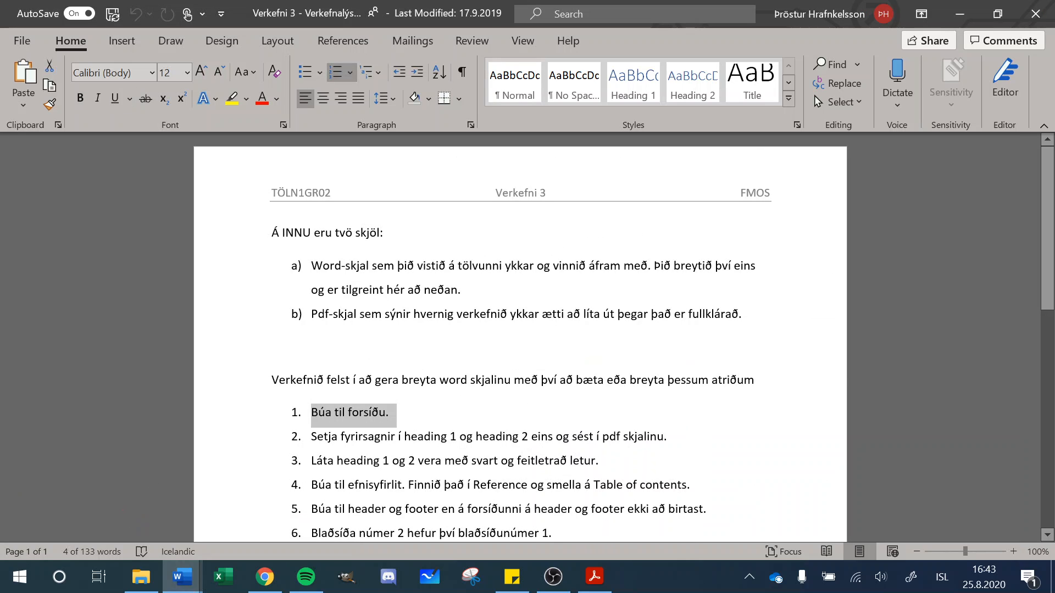
pyautogui.moveTo(311, 437); pyautogui.dragTo(664, 437)
pyautogui.click(960, 14)
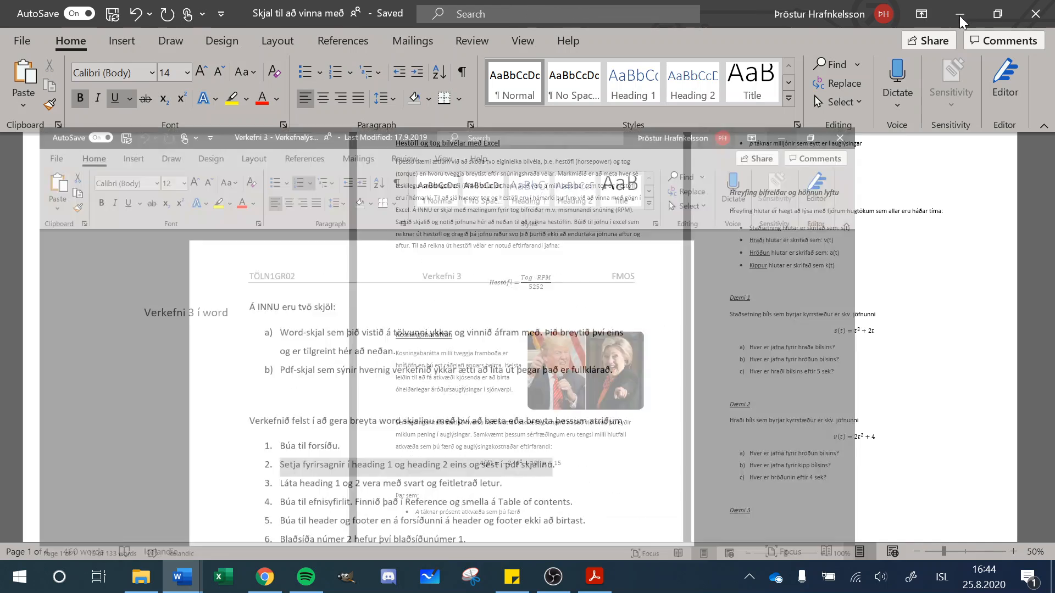
# Identify the headings in the working document, including "Hestöfl og tog bílvélar með Excel", "Kosningabaráttan" and "Hreyfing bifreiðar og hönnun lyftu".
pyautogui.scroll(1, 520, 413)
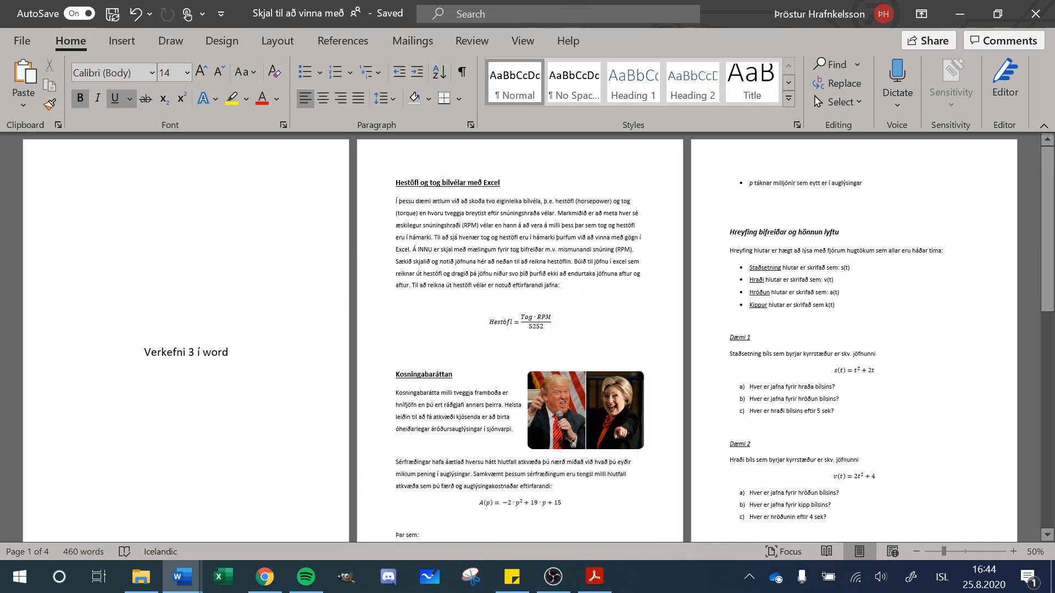
pyautogui.hotkey('shift', 'Down')
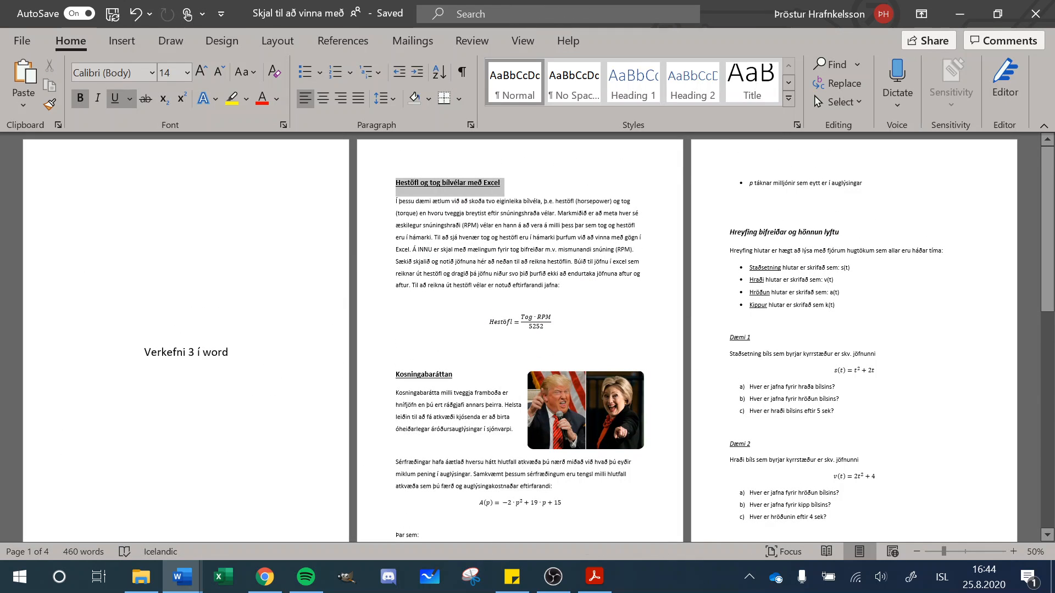
pyautogui.moveTo(396, 374); pyautogui.dragTo(460, 377)
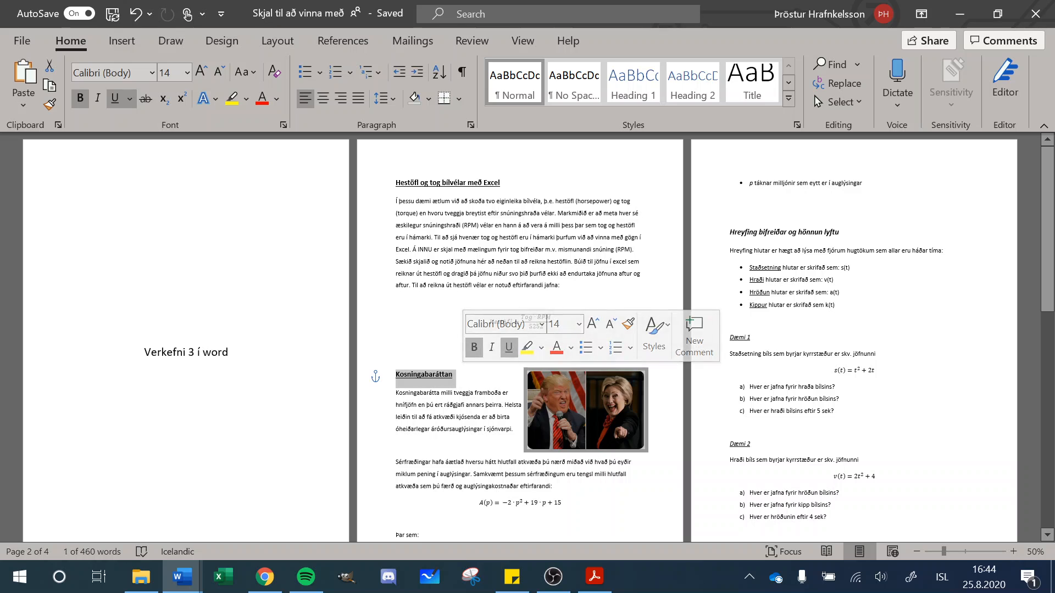
pyautogui.click(437, 393)
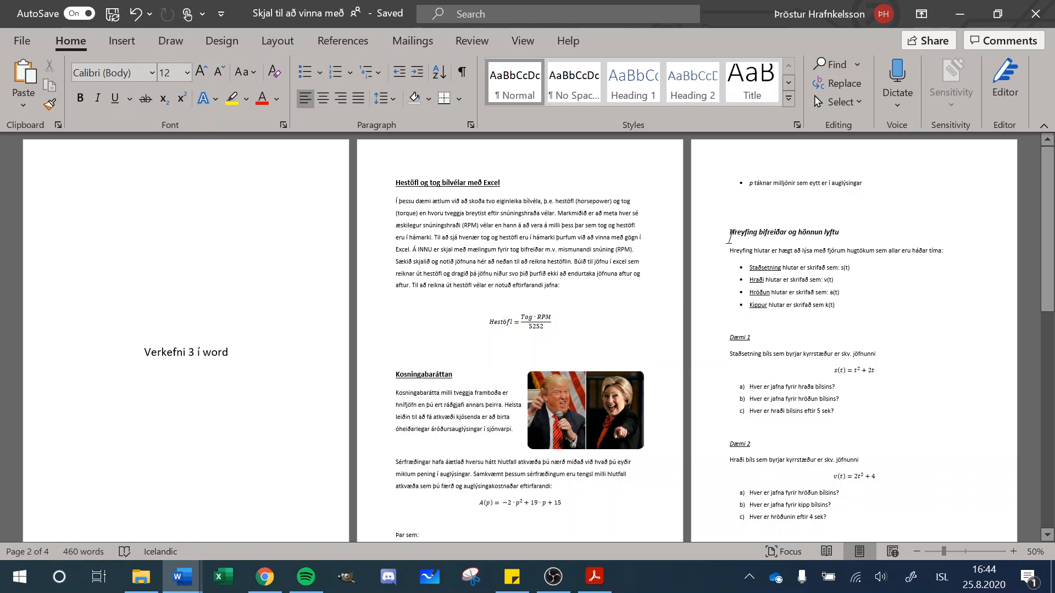
pyautogui.moveTo(773, 227); pyautogui.dragTo(843, 233)
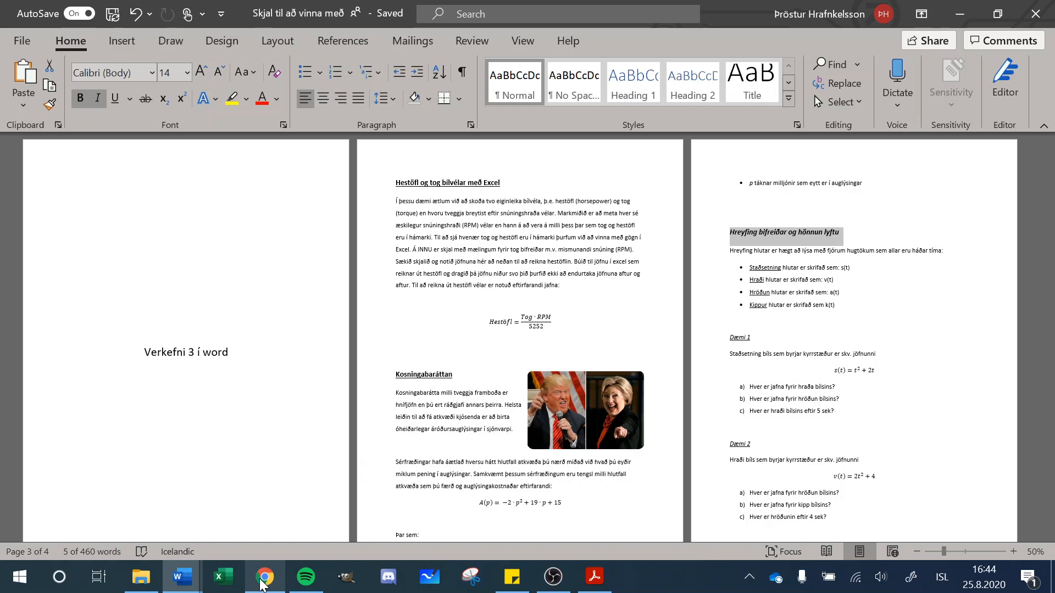
# Switch to the solution PDF and examine which headings use the main level and which, such as the "Dæmi" headings, use the sublevel.
pyautogui.moveTo(263, 585)
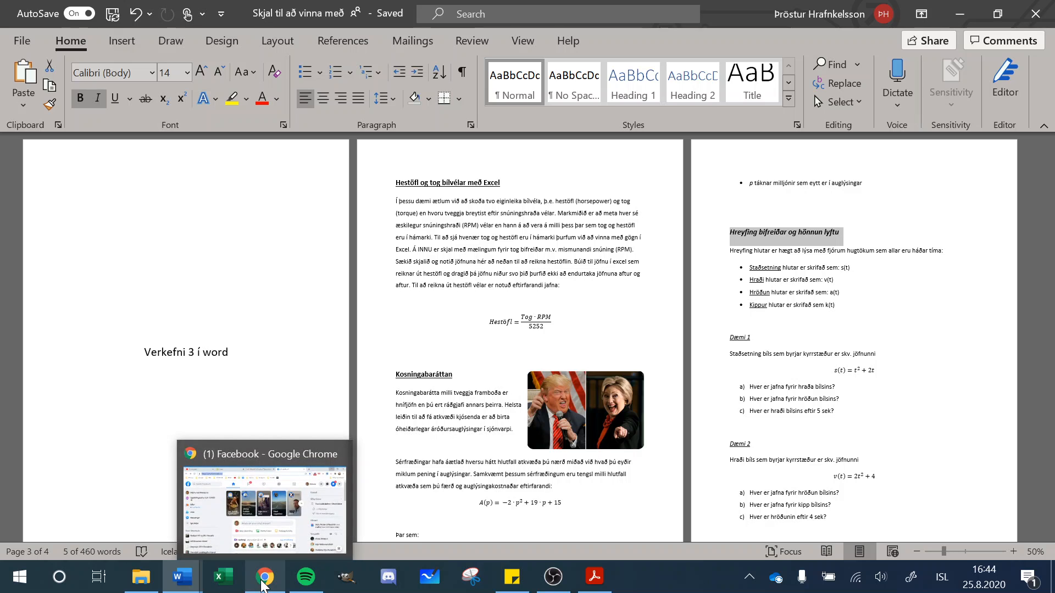
pyautogui.click(595, 577)
pyautogui.scroll(-10, 497, 423)
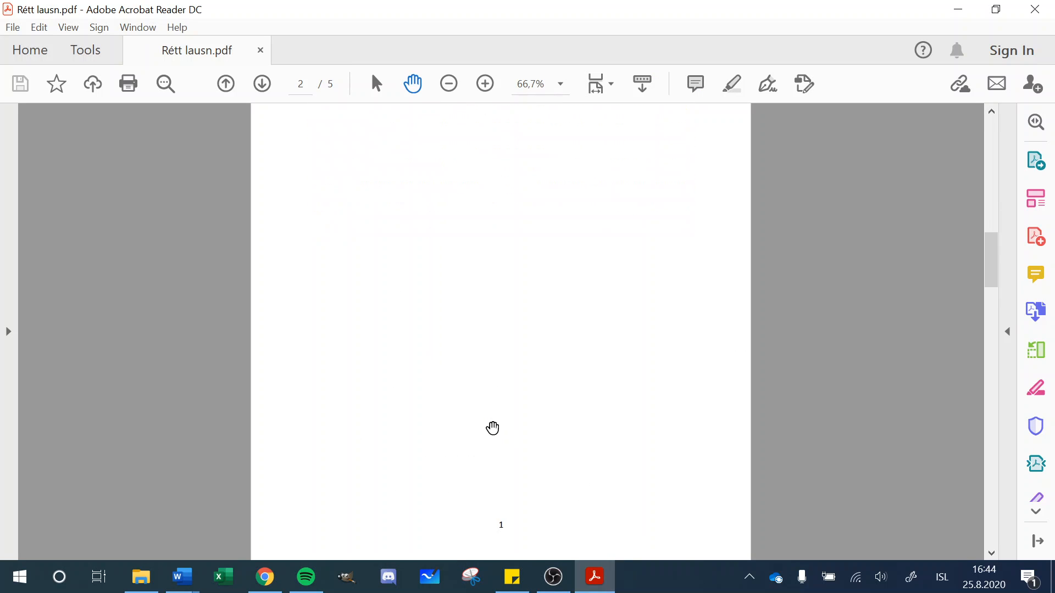
pyautogui.scroll(-1, 492, 428)
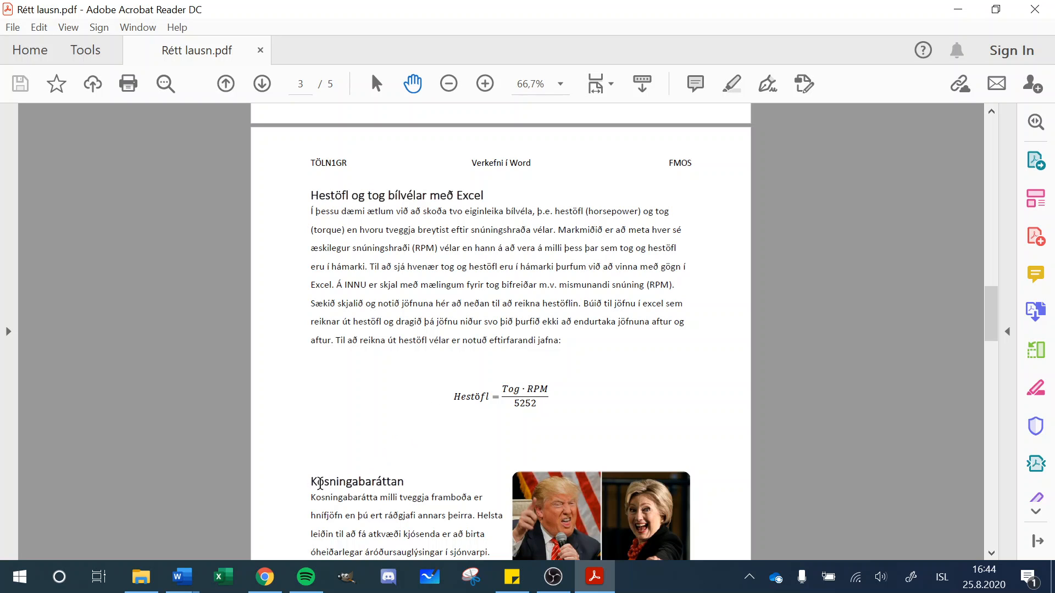
pyautogui.scroll(-20, 390, 485)
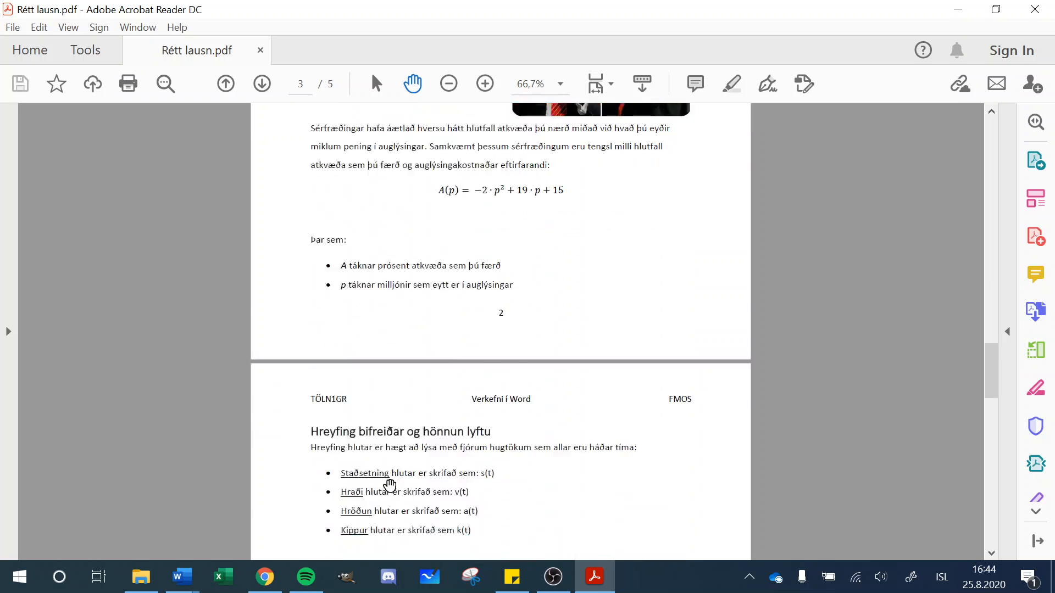
pyautogui.scroll(-8, 365, 382)
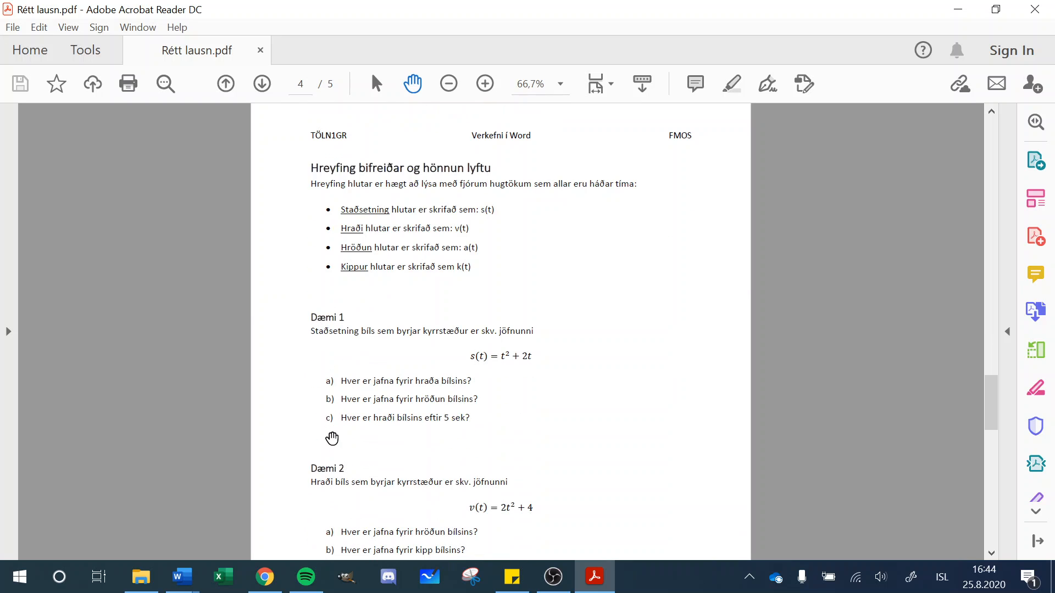
pyautogui.scroll(-10, 337, 468)
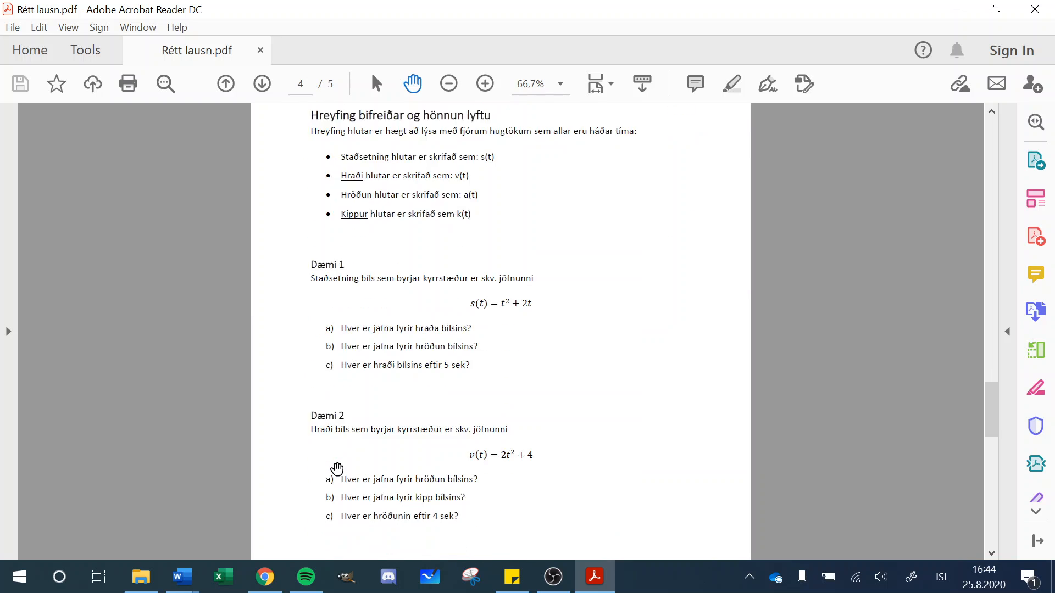
pyautogui.scroll(-4, 334, 441)
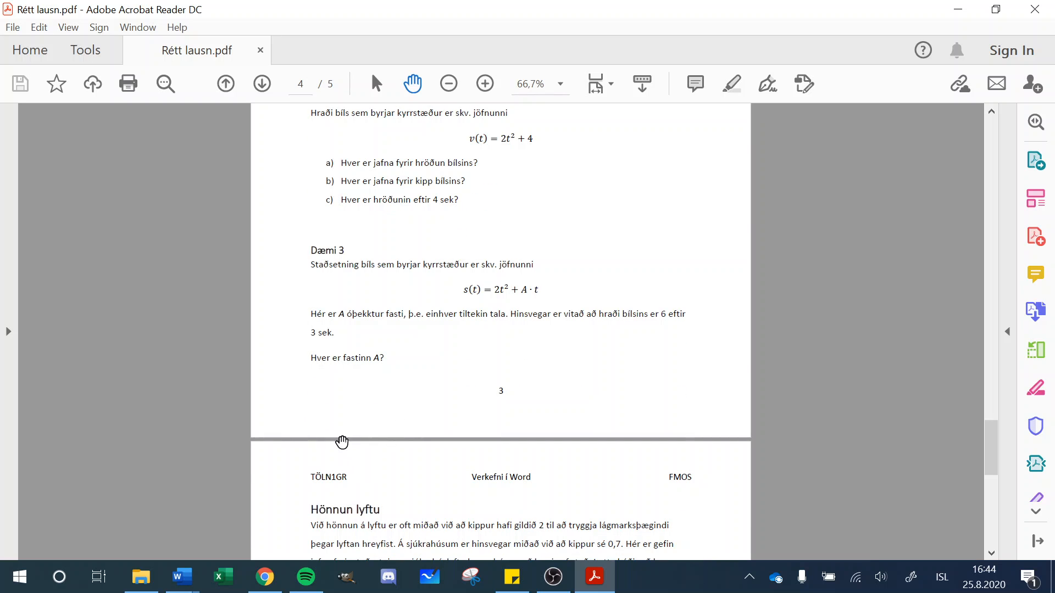
# Return to the working Word document "Skjal til að vinna með" and apply Heading 1 to "Hestöfl og tog bílvélar með Excel".
pyautogui.click(183, 584)
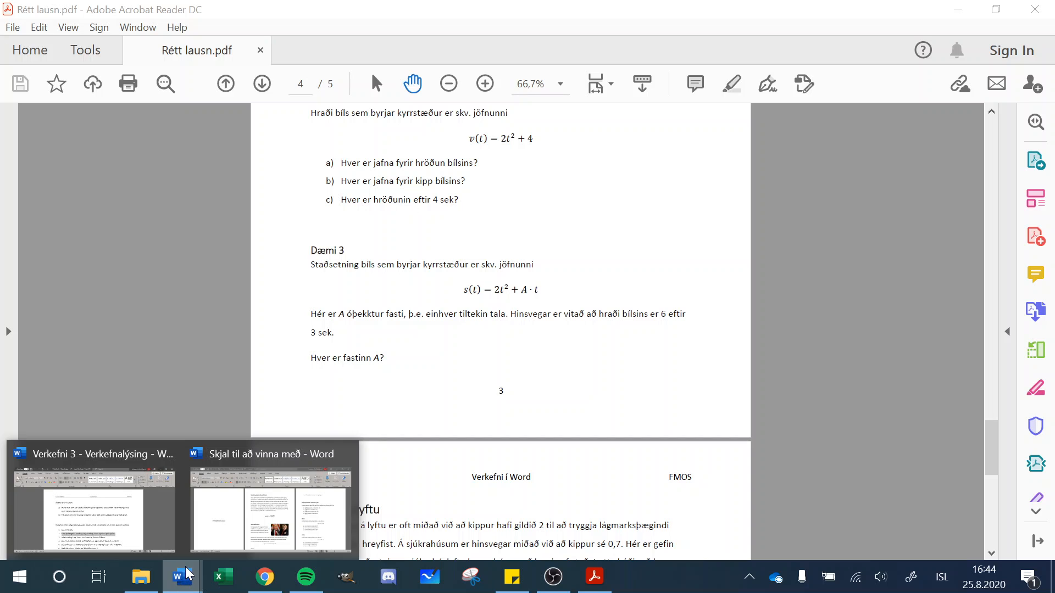
pyautogui.click(219, 523)
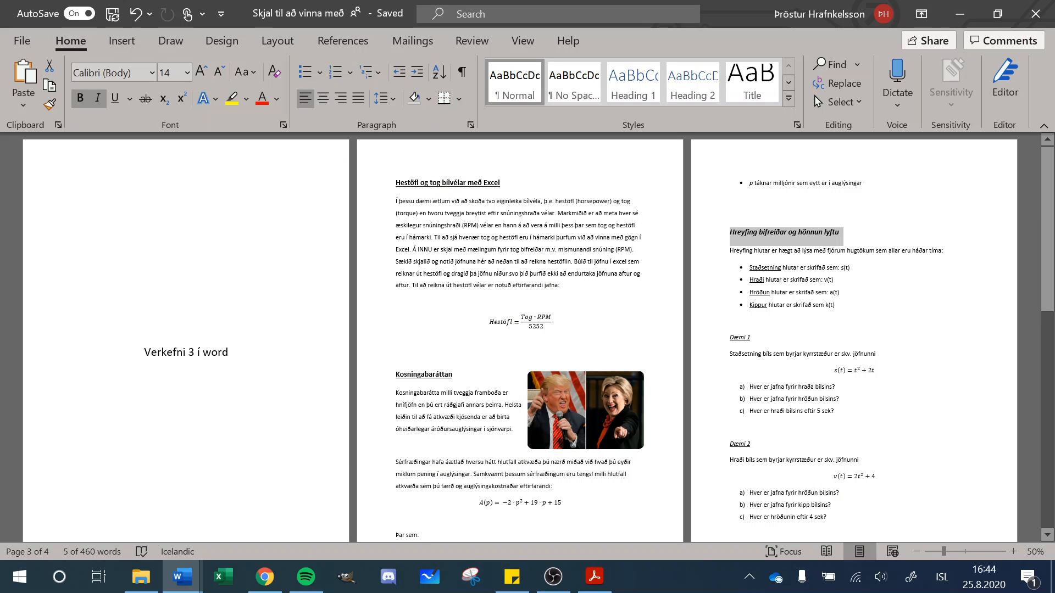
pyautogui.moveTo(396, 183); pyautogui.dragTo(503, 184)
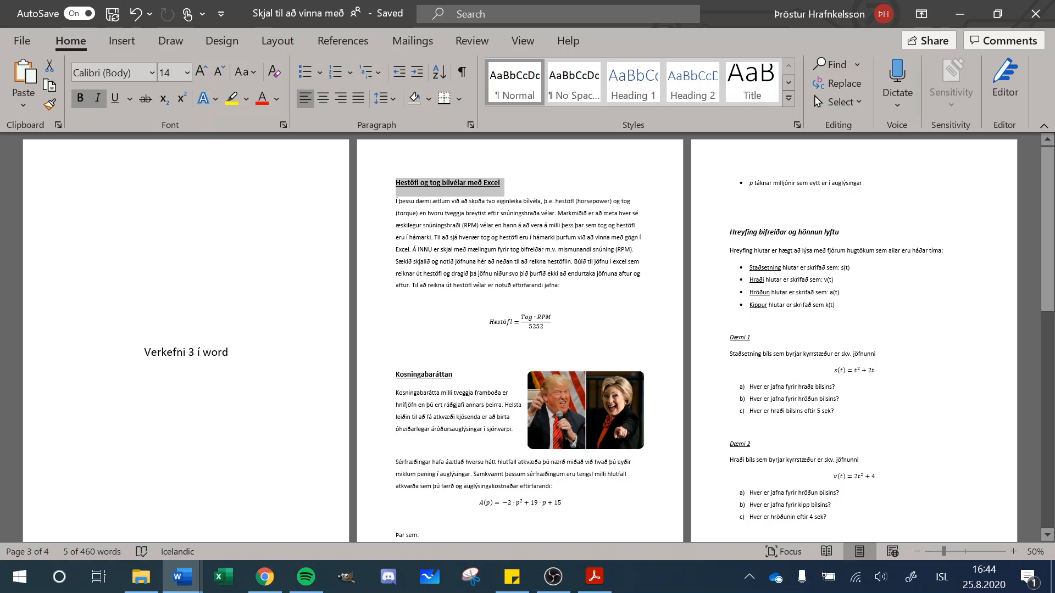
pyautogui.click(637, 88)
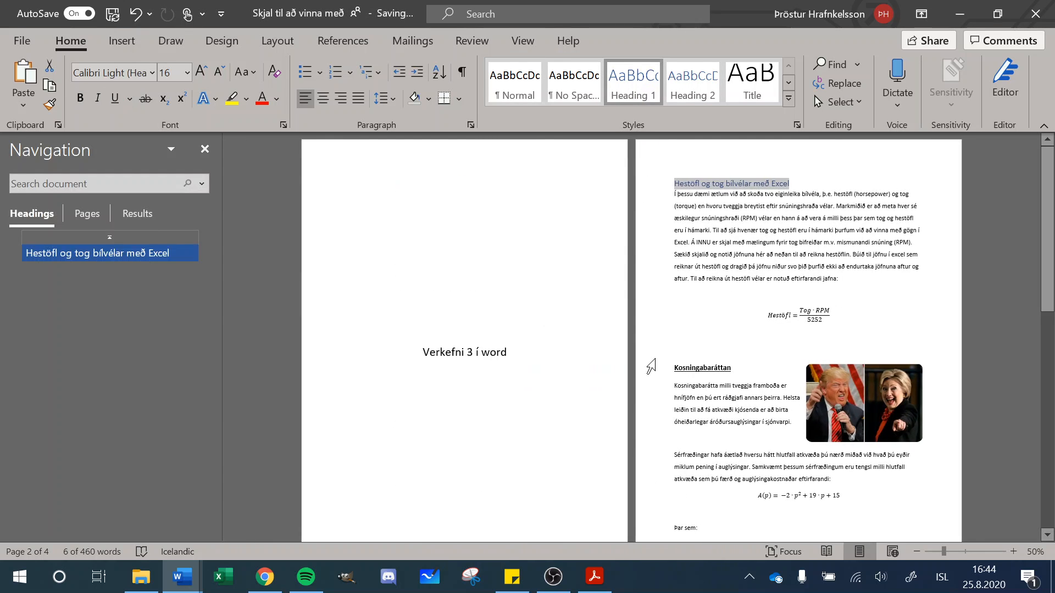
# Apply the Heading 1 style to the heading "Kosningabaráttan".
pyautogui.scroll(-2, 632, 341)
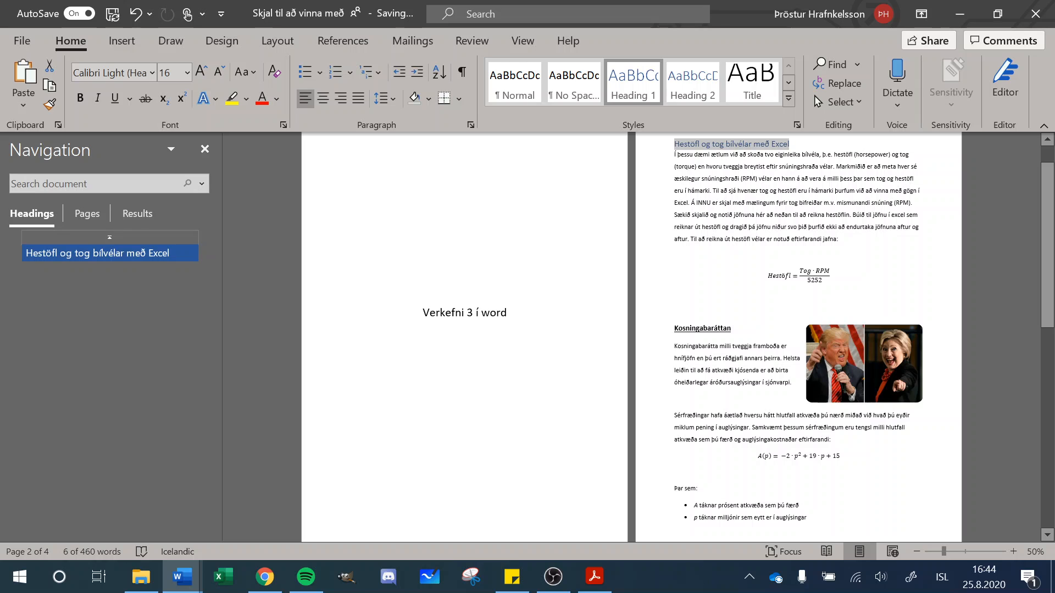
pyautogui.doubleClick(696, 329)
pyautogui.click(705, 347)
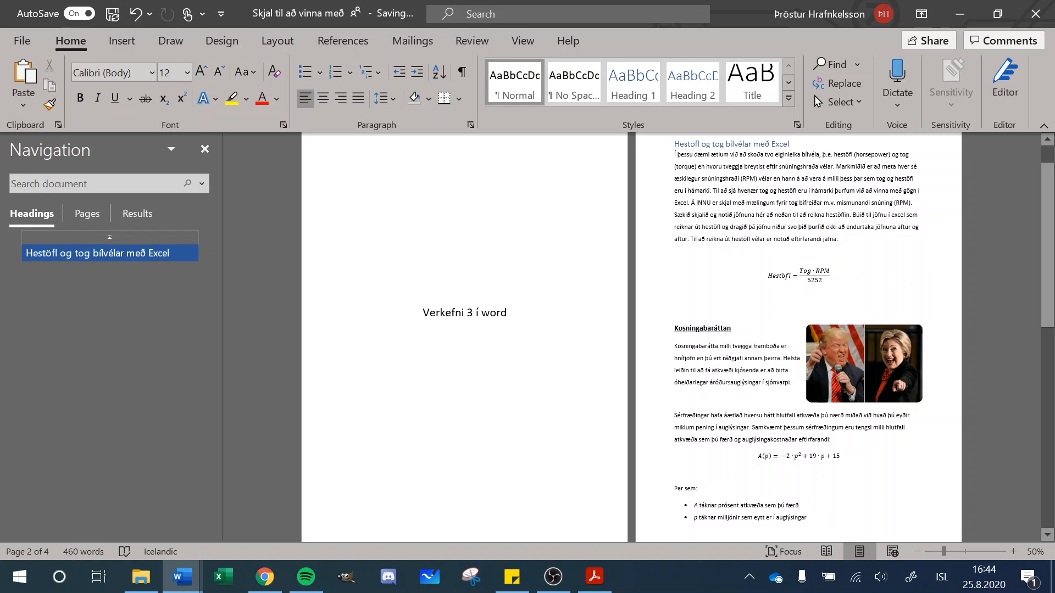
pyautogui.doubleClick(702, 328)
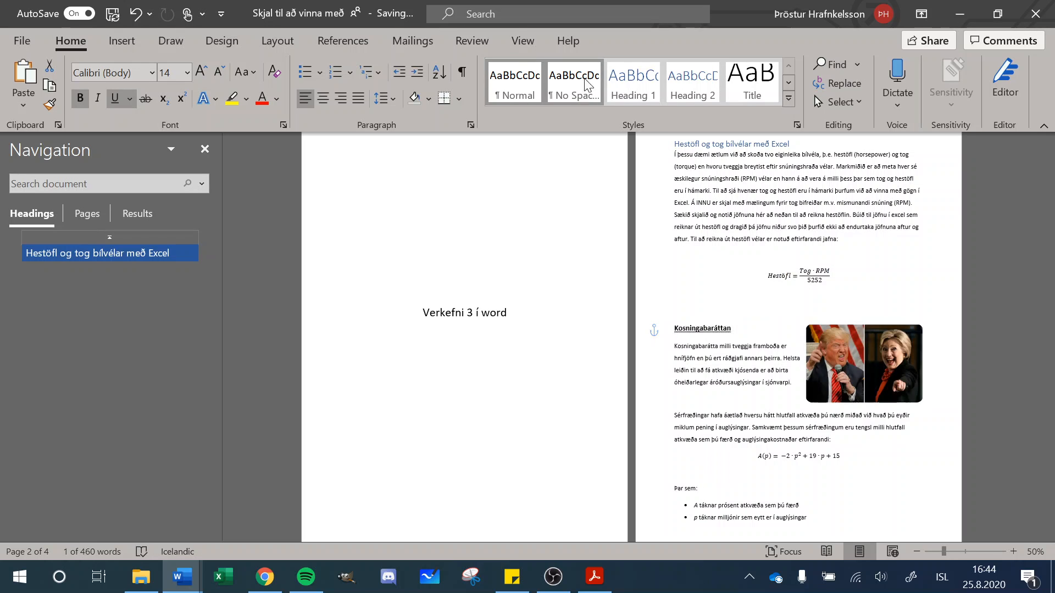
pyautogui.click(634, 84)
pyautogui.click(726, 393)
# Apply the Heading 1 style to the heading "Hreyfing bifreiðar og hönnun lyftu".
pyautogui.scroll(-3, 725, 393)
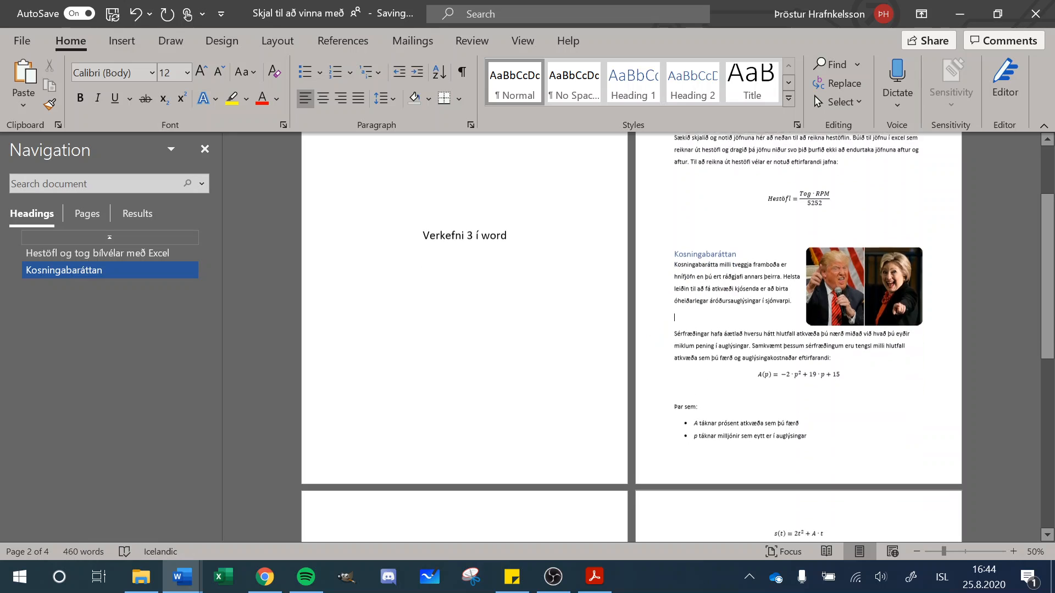
pyautogui.scroll(-10, 353, 312)
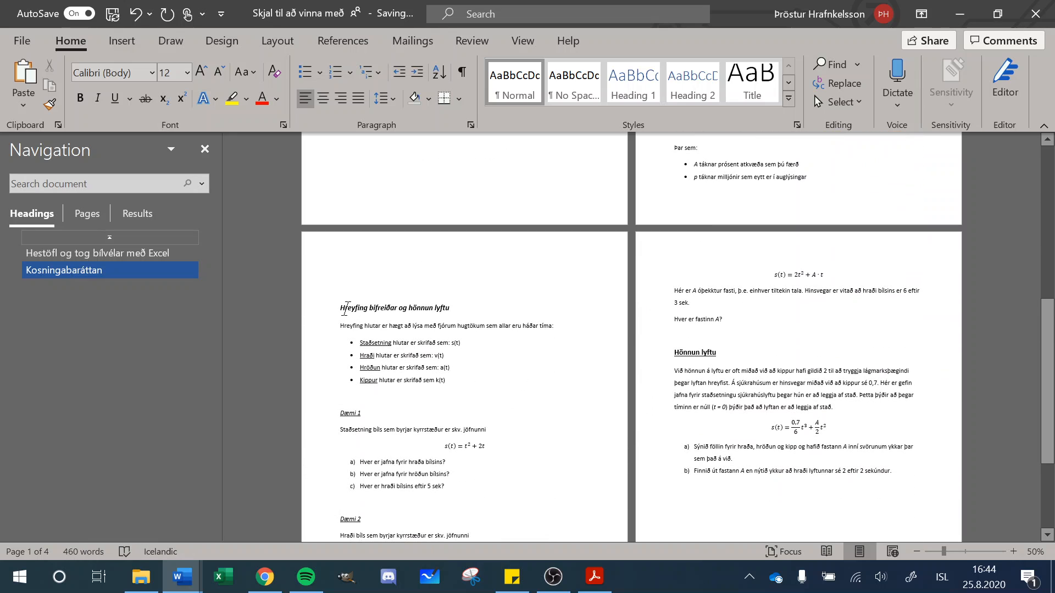
pyautogui.moveTo(339, 309); pyautogui.dragTo(451, 311)
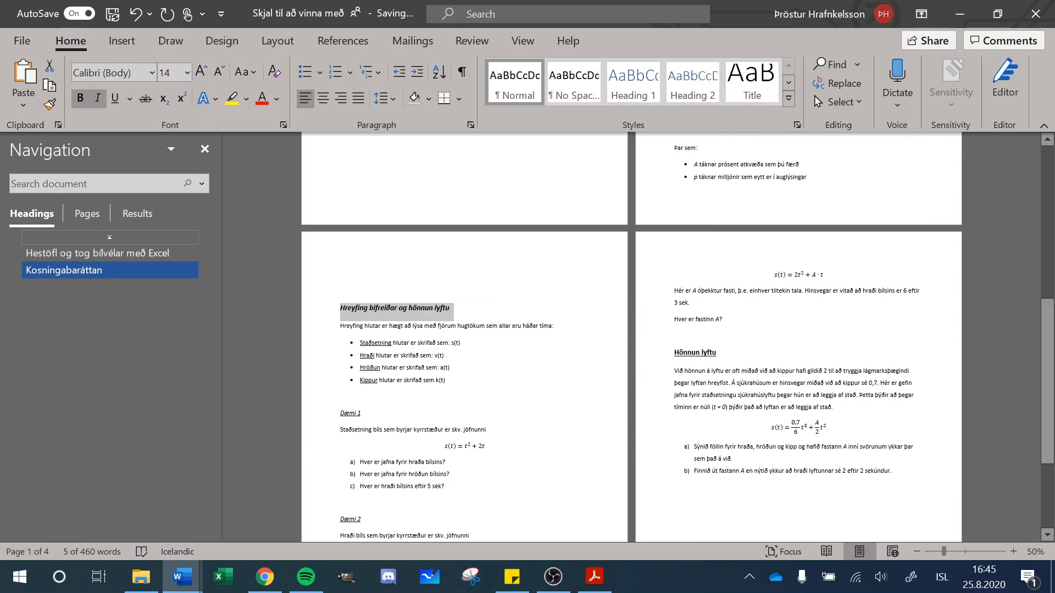
pyautogui.click(617, 101)
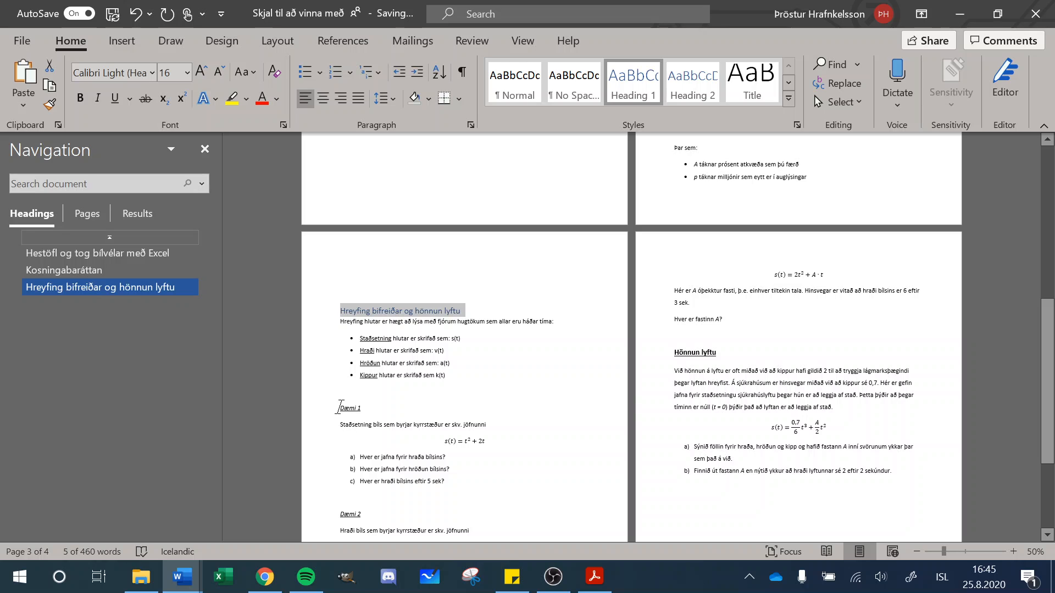
# Apply the Heading 2 style to the subheadings "Dæmi 1" and "Dæmi 2".
pyautogui.moveTo(339, 407); pyautogui.dragTo(362, 409)
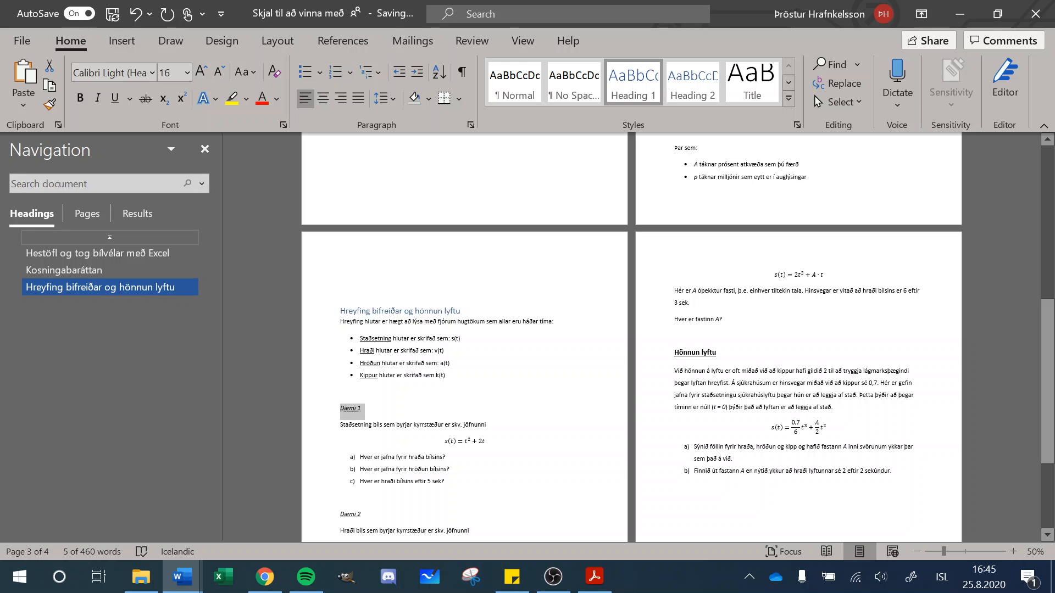
pyautogui.click(694, 84)
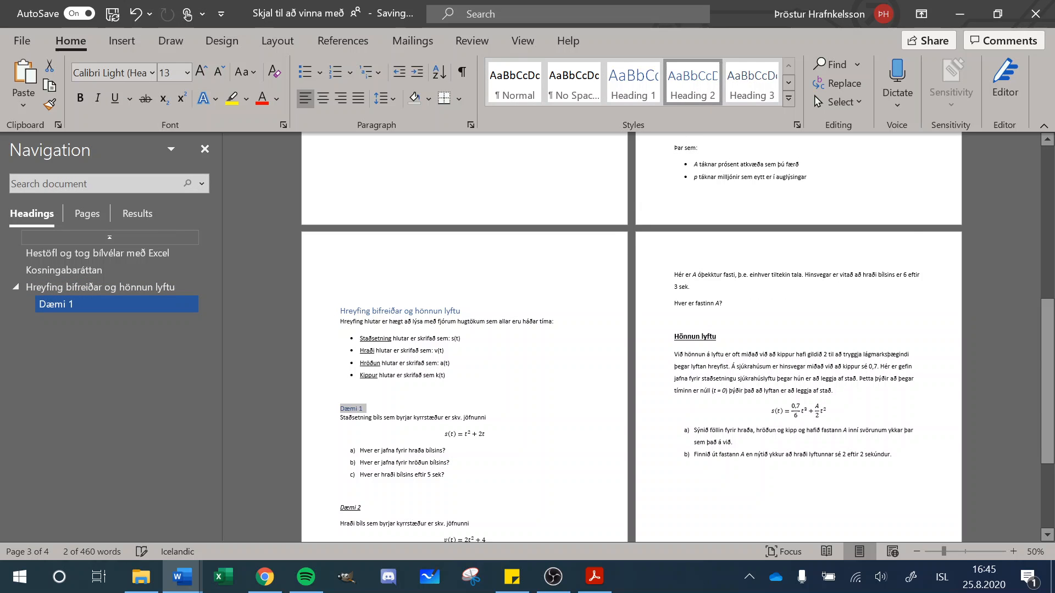
pyautogui.tripleClick(348, 508)
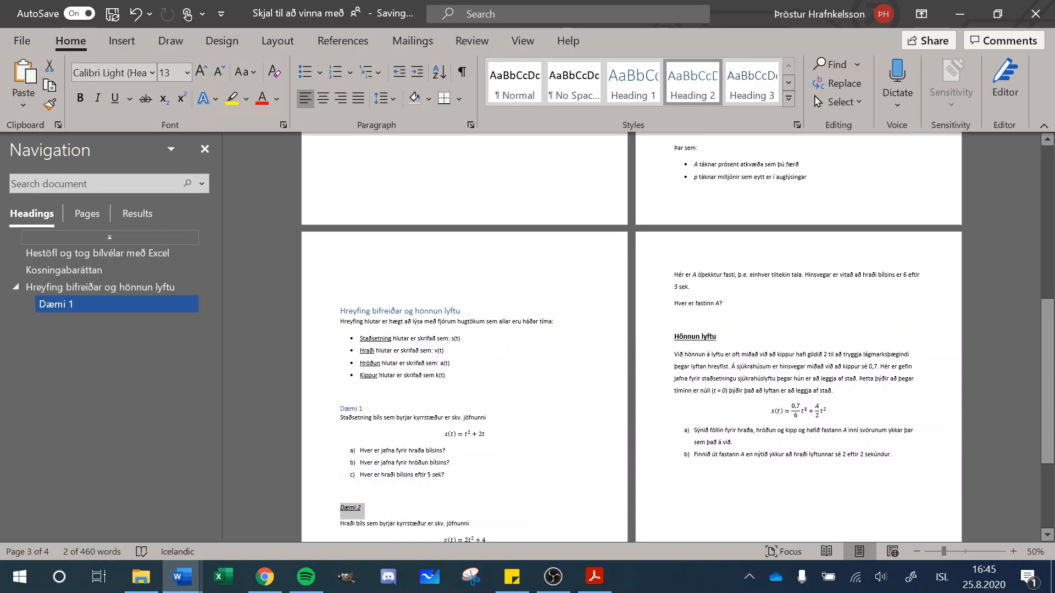
pyautogui.click(685, 91)
pyautogui.click(472, 364)
# Close the document's heading navigation and return to the beginning of the document.
pyautogui.scroll(3, 352, 308)
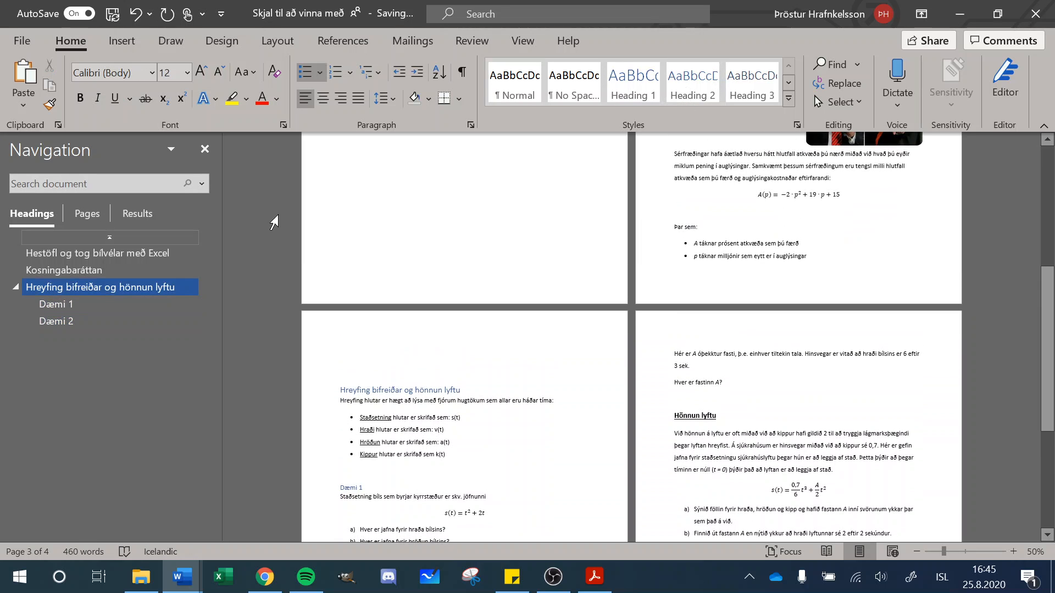
pyautogui.click(205, 149)
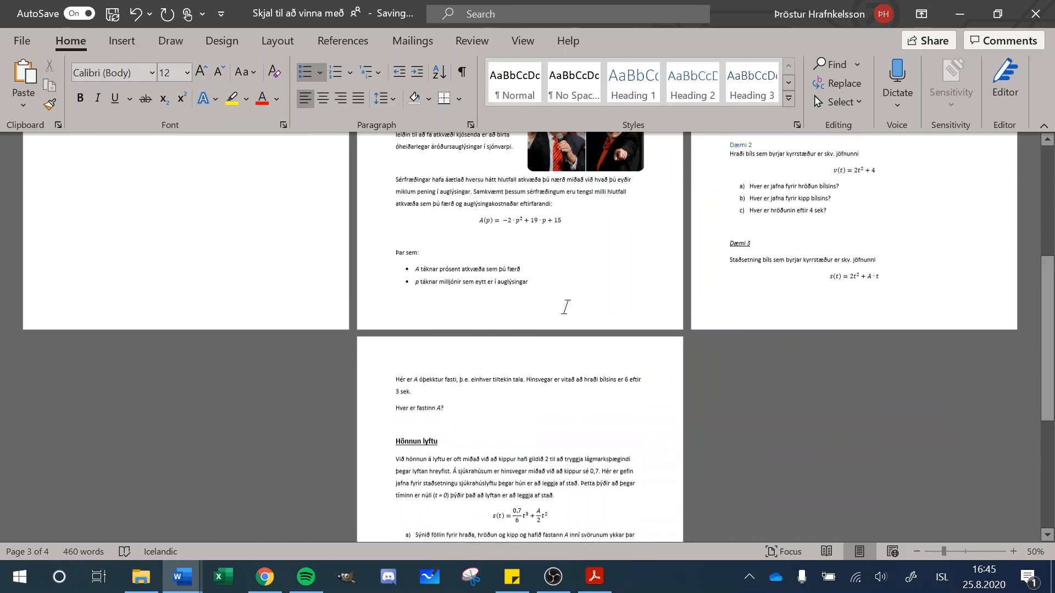
pyautogui.scroll(9, 566, 308)
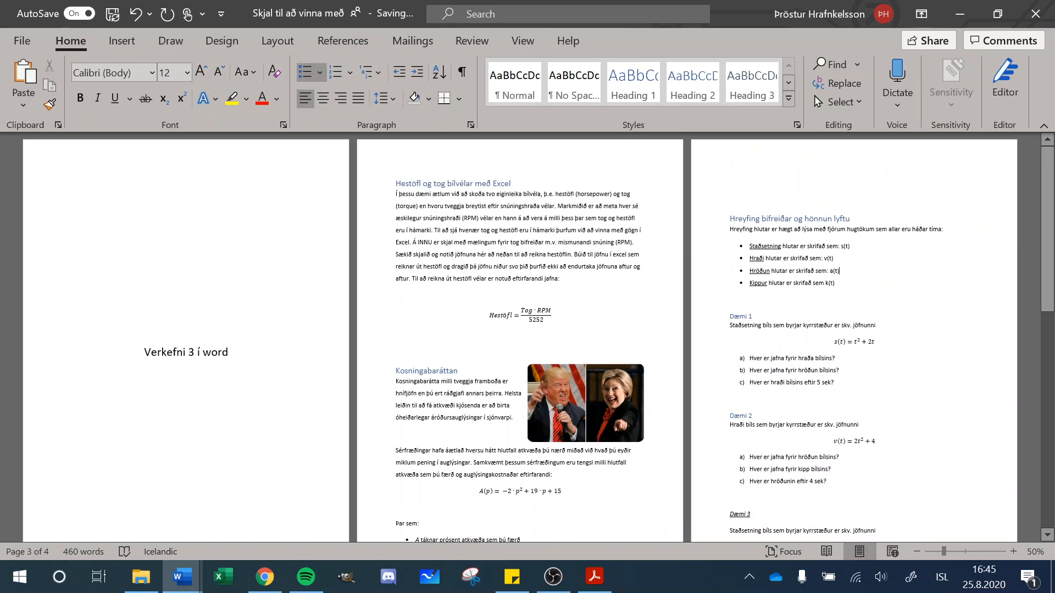
# Read the third task in the assignment description, about the Heading 1 and 2 font, and minimize that document.
pyautogui.moveTo(182, 577)
pyautogui.click(98, 510)
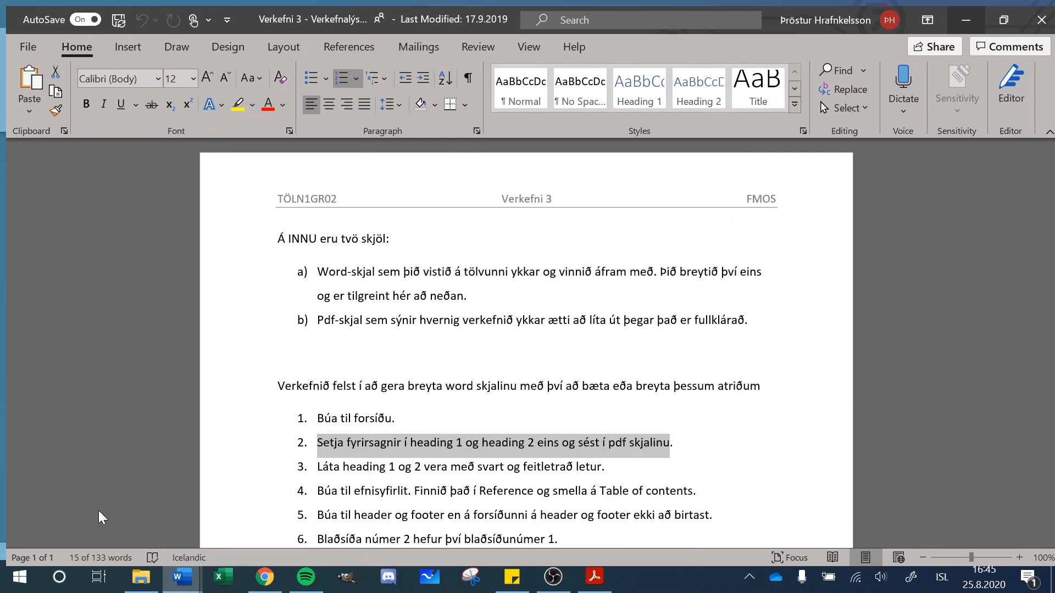
pyautogui.moveTo(311, 461); pyautogui.dragTo(595, 460)
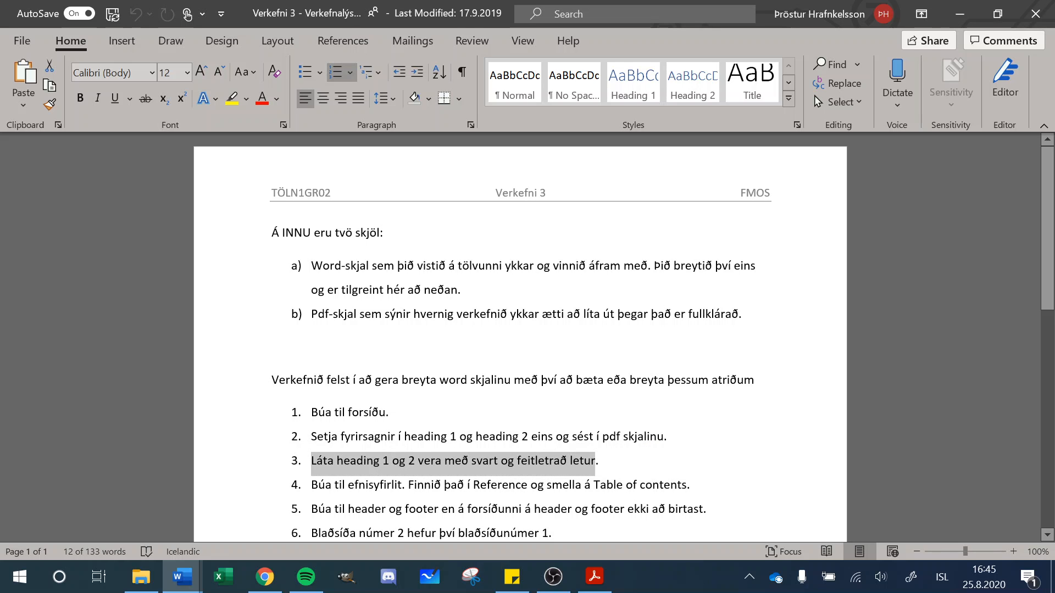
pyautogui.click(943, 15)
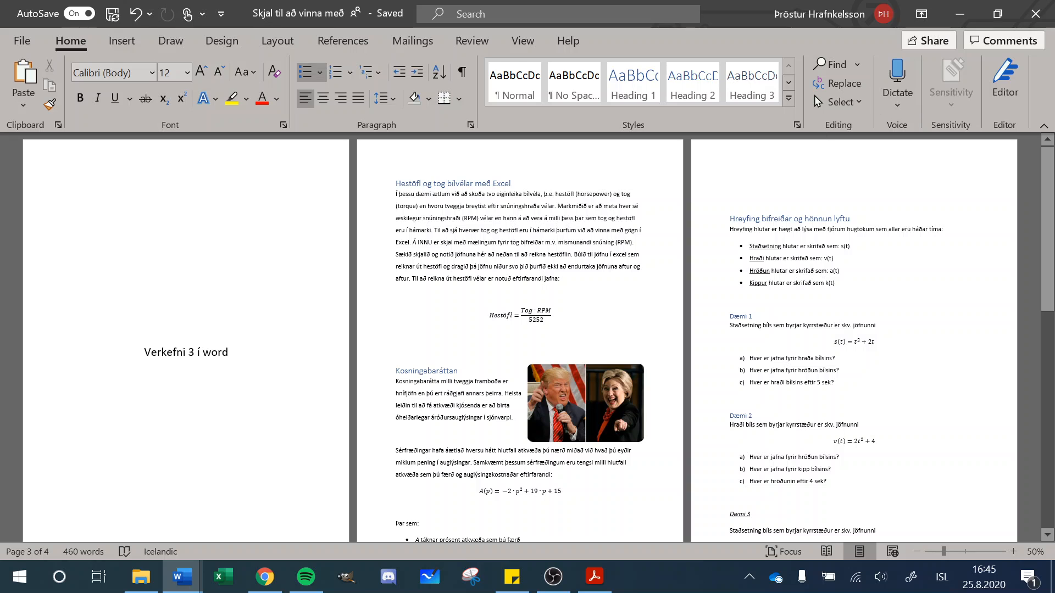
# Modify the Heading 1 style to use bold text and the Automatic (black) font color.
pyautogui.click(635, 88)
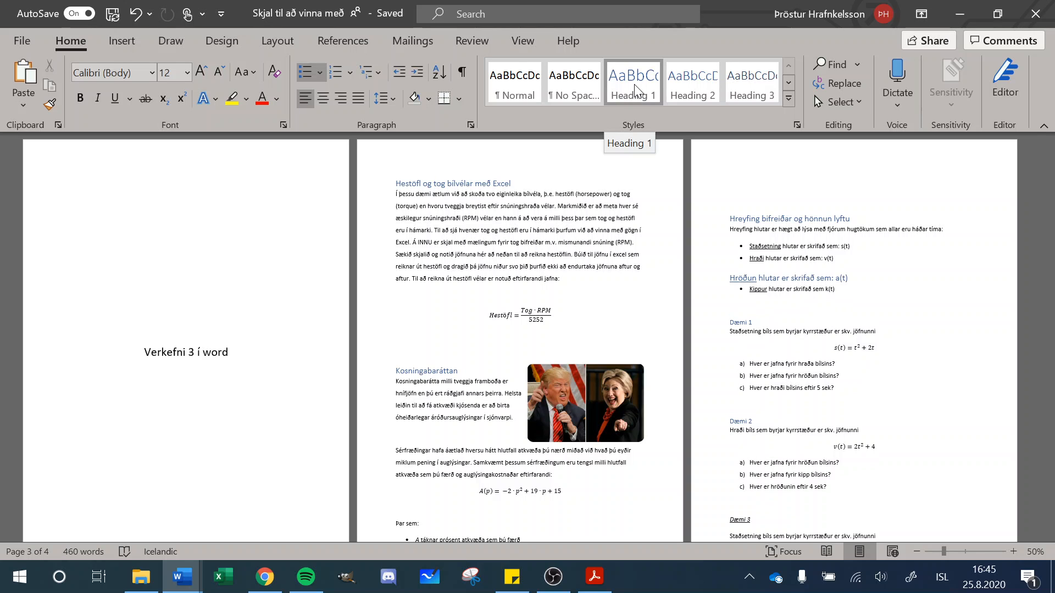
pyautogui.rightClick(635, 87)
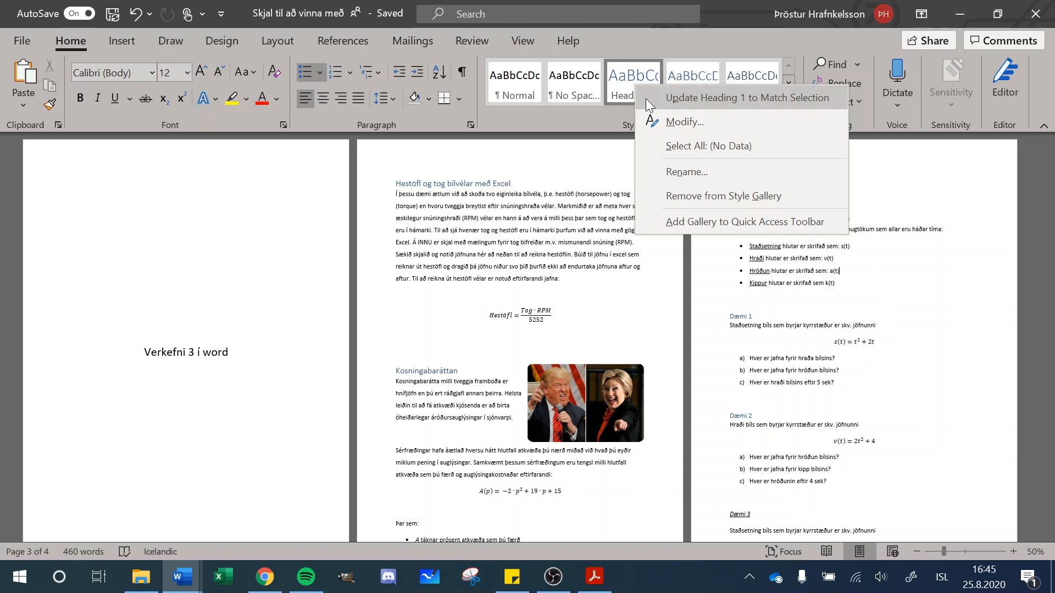
pyautogui.click(658, 122)
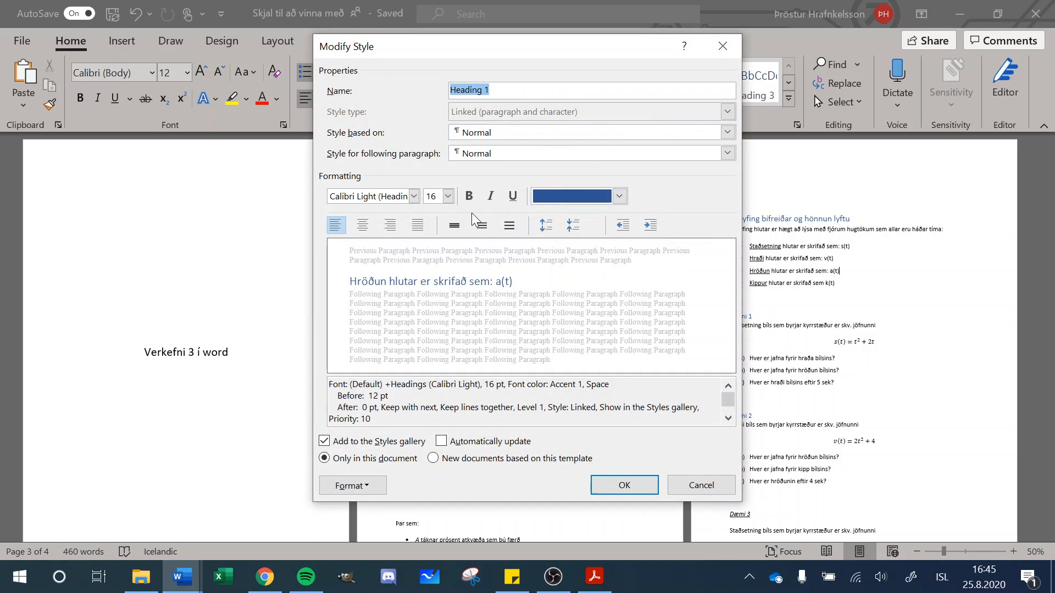
pyautogui.click(471, 196)
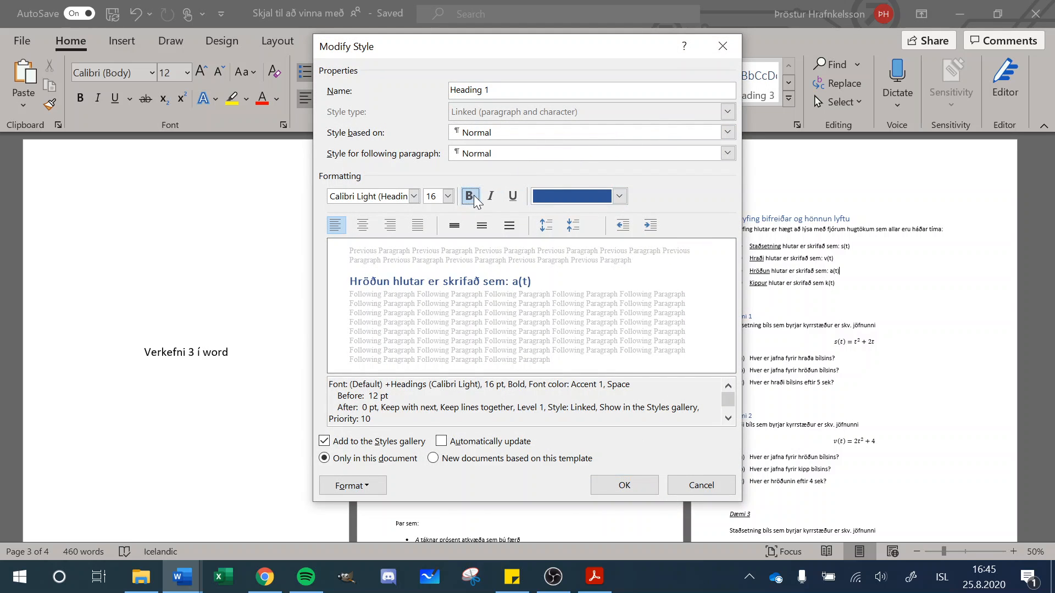
pyautogui.click(619, 197)
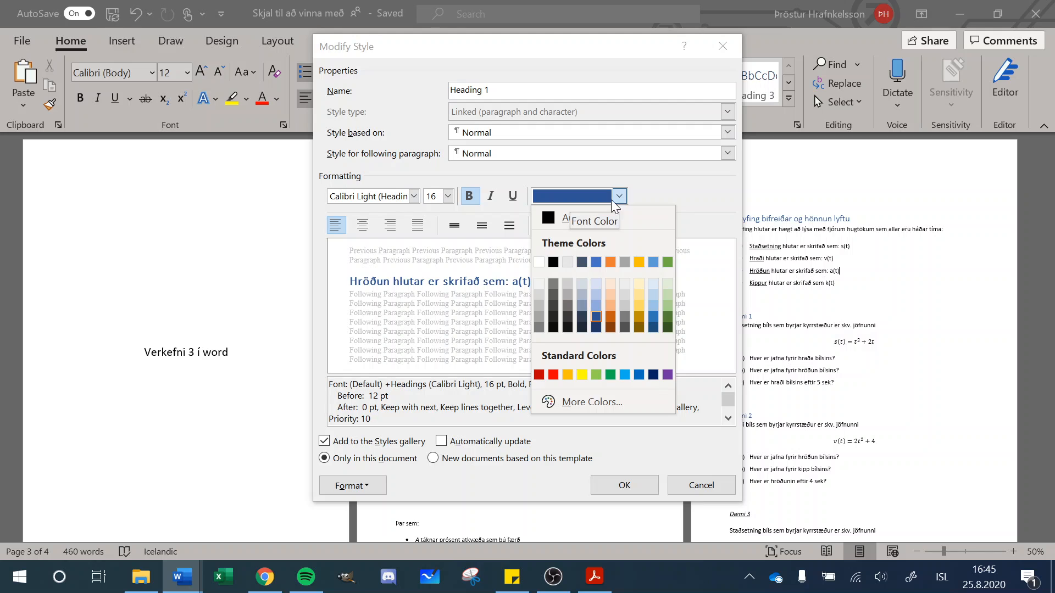
pyautogui.click(557, 217)
pyautogui.click(624, 486)
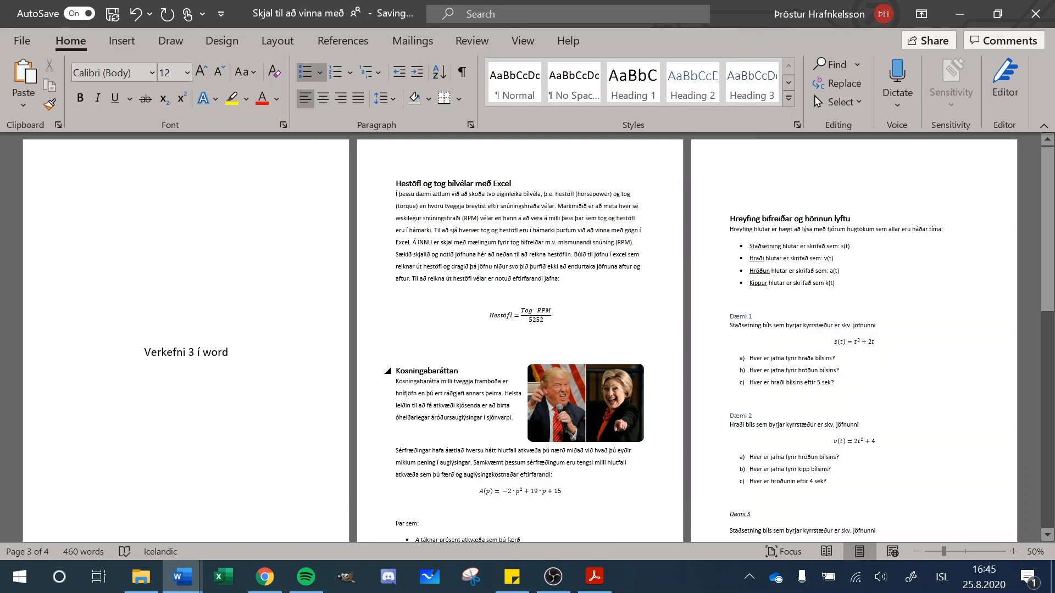
# Modify the Heading 2 style to use bold text and the Automatic (black) font color.
pyautogui.rightClick(692, 80)
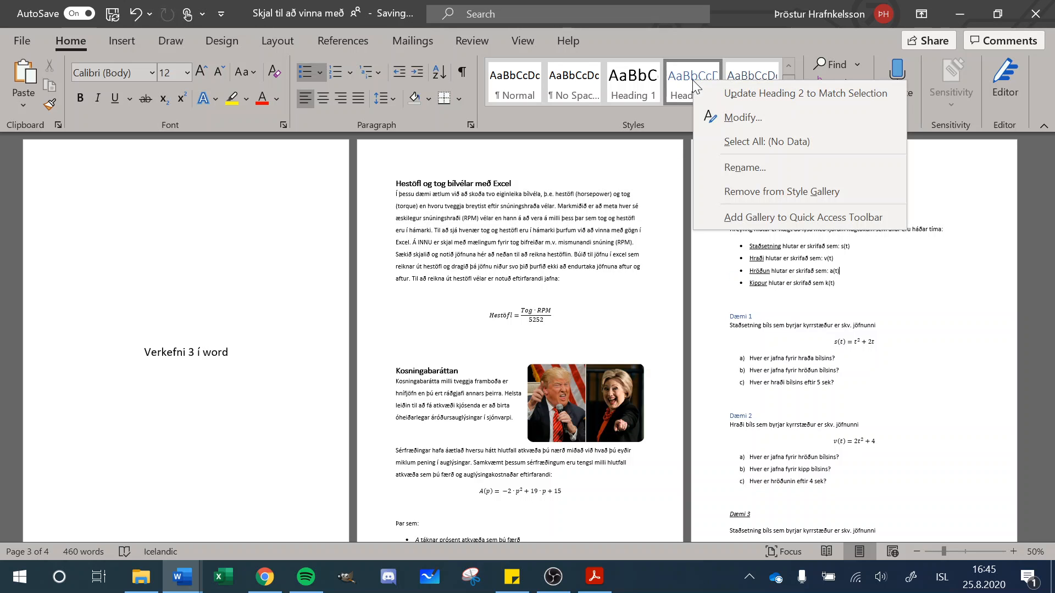
pyautogui.click(727, 118)
pyautogui.click(569, 196)
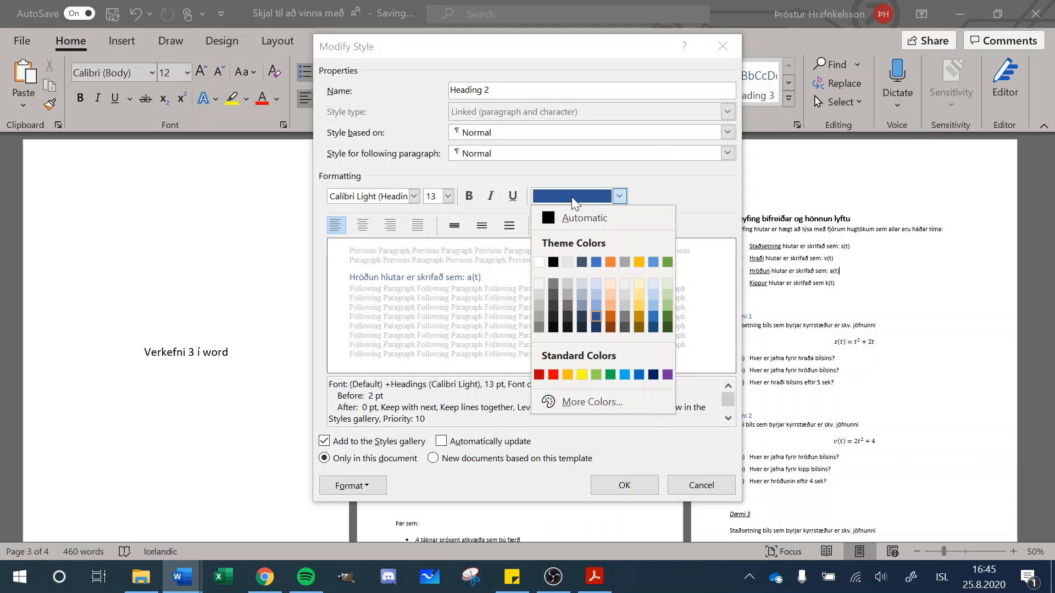
pyautogui.click(569, 217)
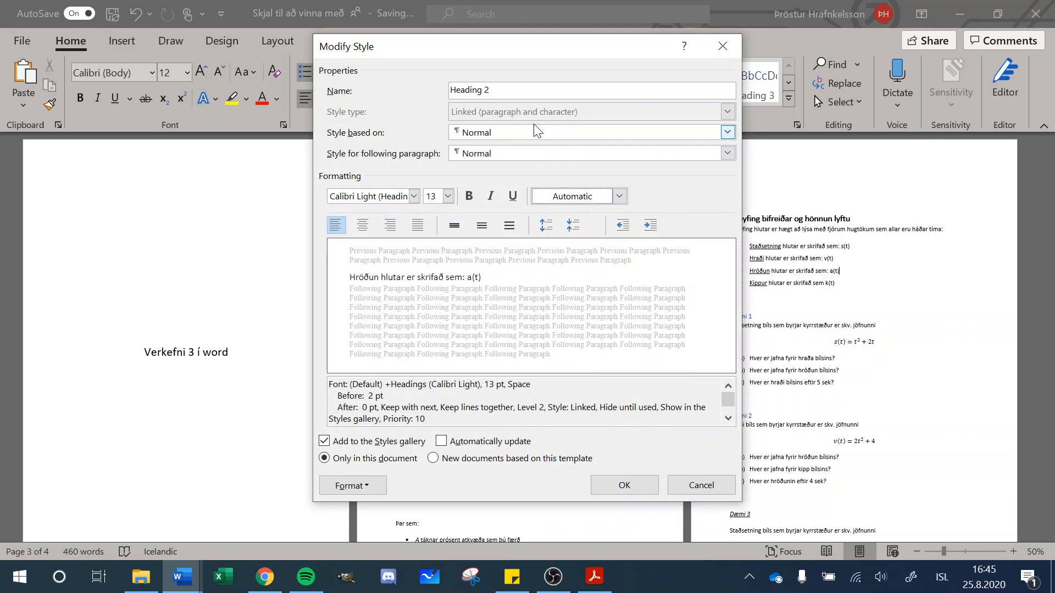
pyautogui.click(470, 196)
pyautogui.click(625, 485)
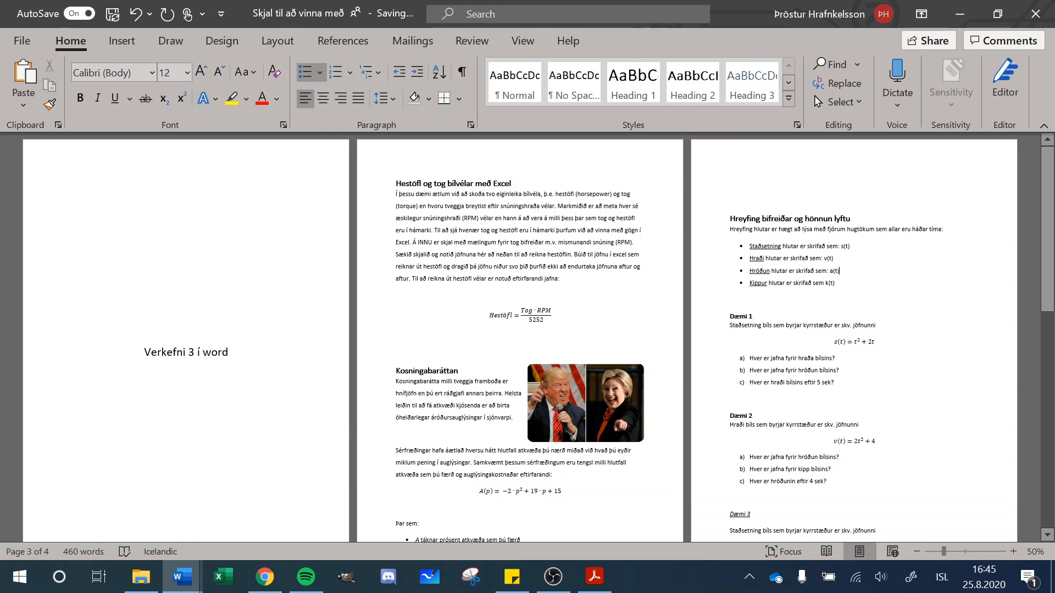
# Read the fourth task in the assignment description, about creating a table of contents, and return to the working document.
pyautogui.click(141, 577)
pyautogui.moveTo(170, 582)
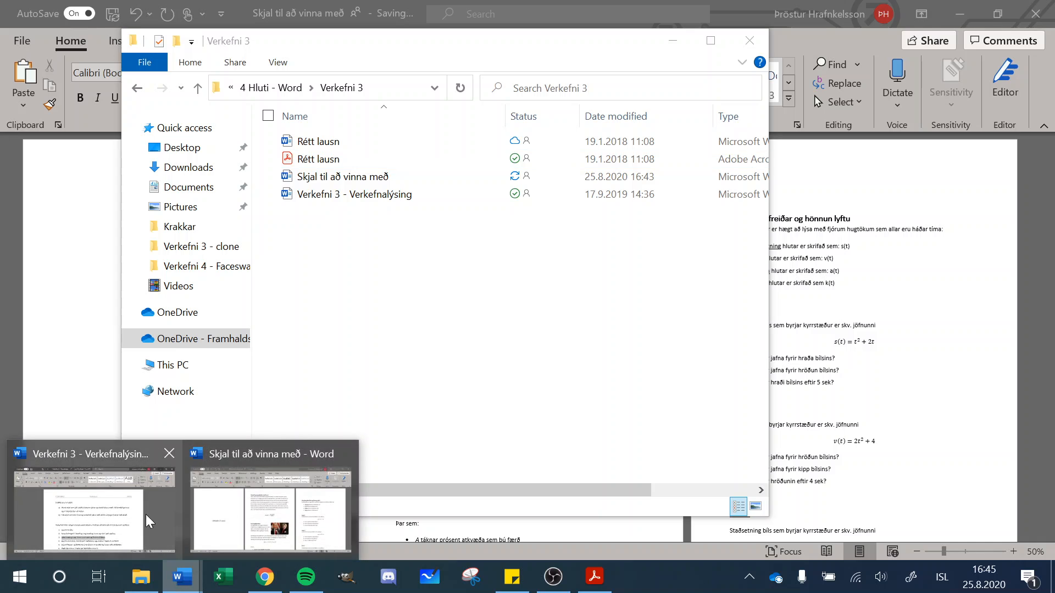
pyautogui.click(110, 522)
pyautogui.scroll(-2, 520, 336)
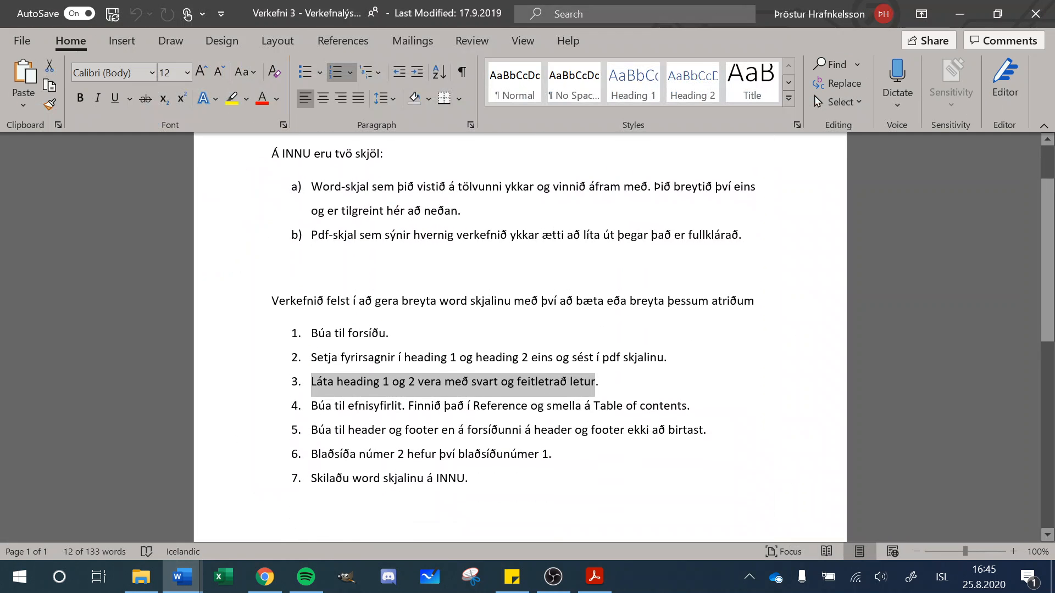
pyautogui.moveTo(311, 406); pyautogui.dragTo(687, 406)
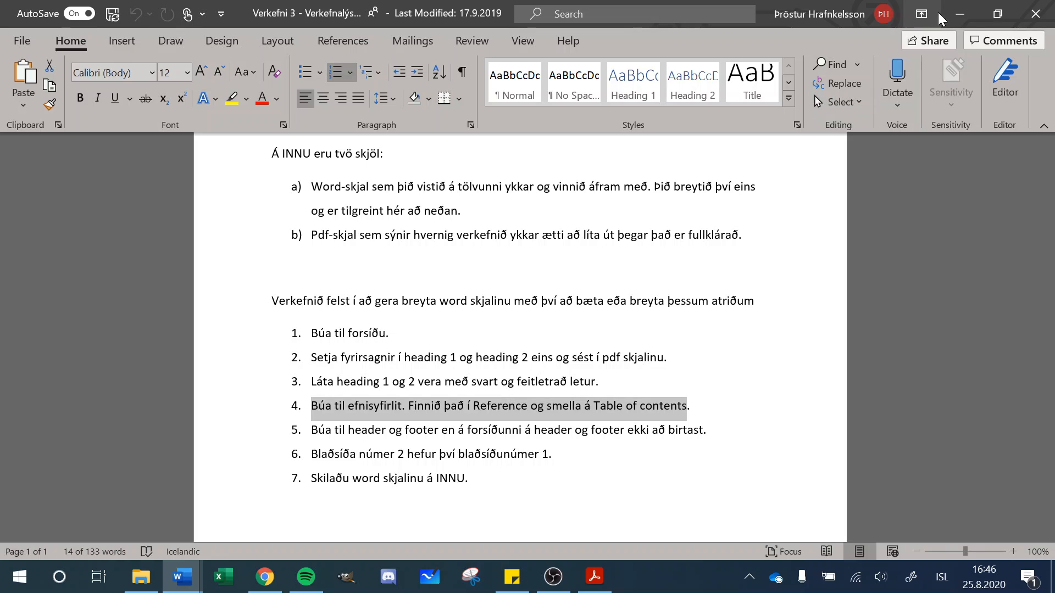
pyautogui.click(960, 13)
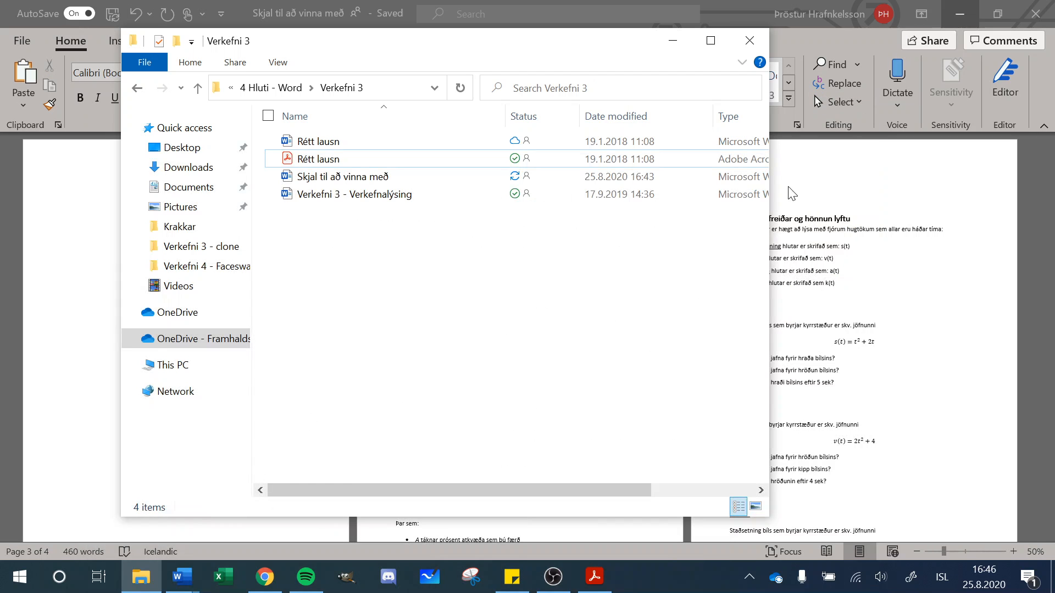
pyautogui.click(778, 11)
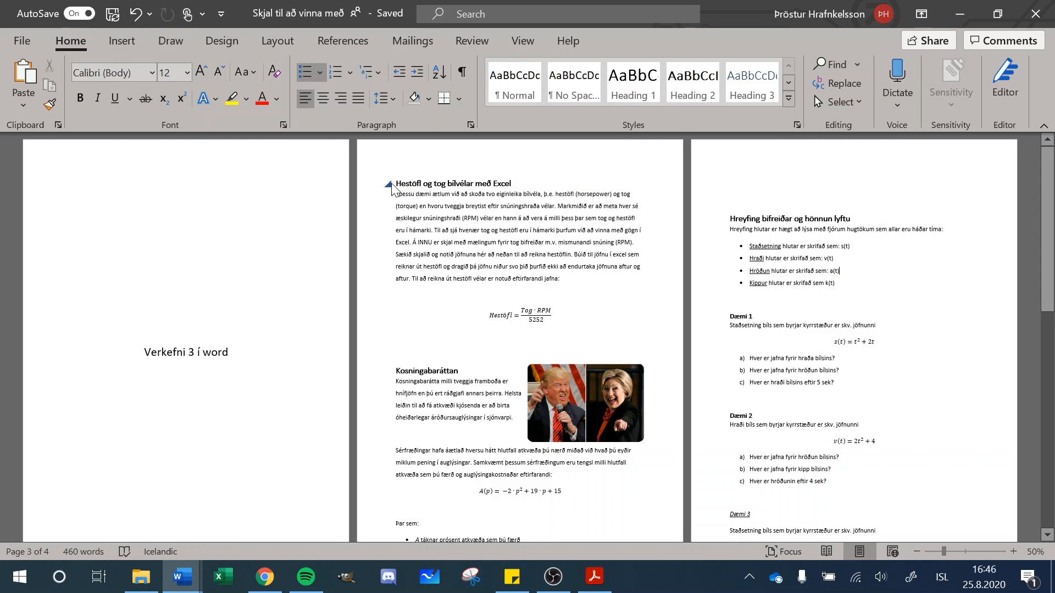
# Add blank lines above the heading "Hestöfl og tog bílvélar með Excel" and insert the Automatic Table 1 table of contents there.
pyautogui.click(249, 438)
pyautogui.scroll(-3, 249, 439)
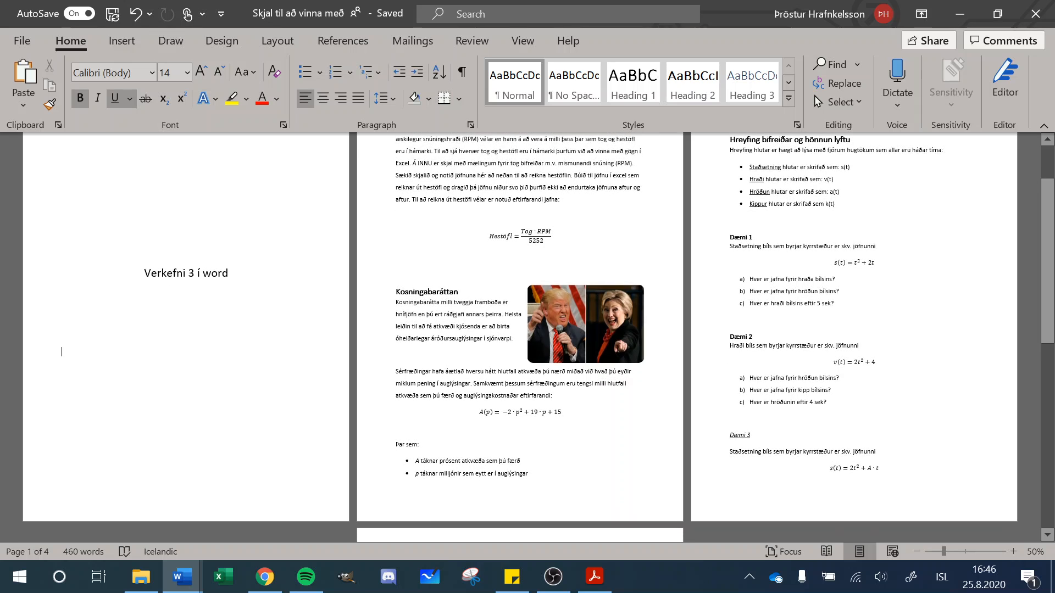
pyautogui.click(230, 451)
pyautogui.press('Return')
pyautogui.press('Return')
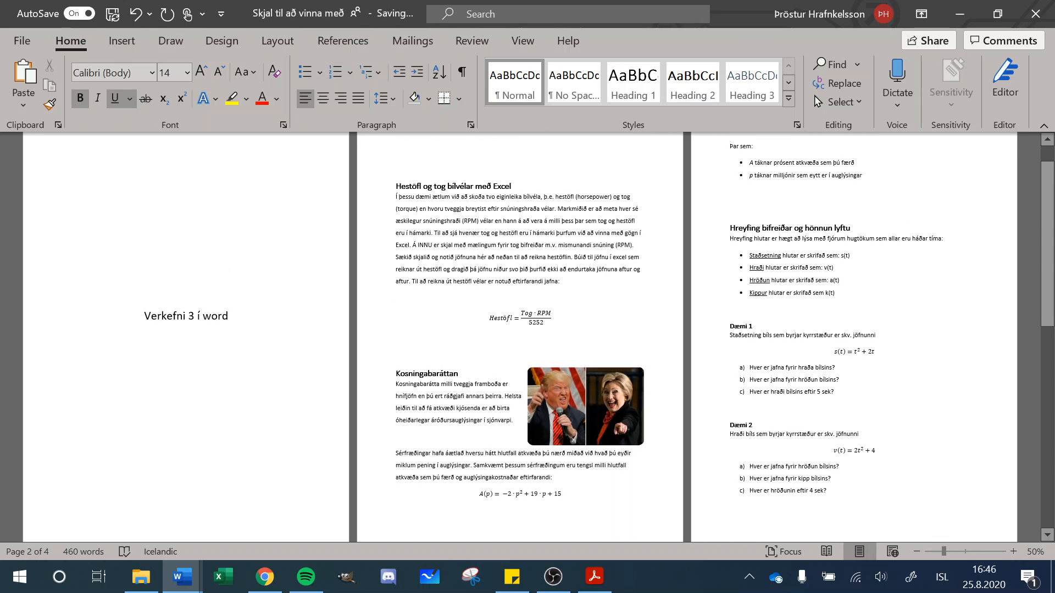
pyautogui.scroll(2, 230, 451)
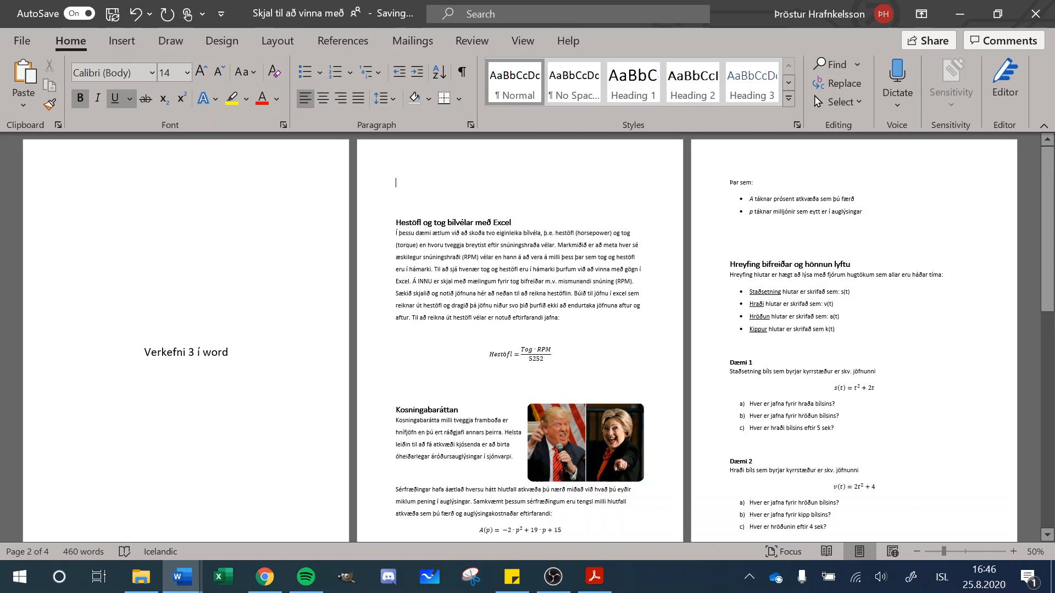
pyautogui.click(338, 39)
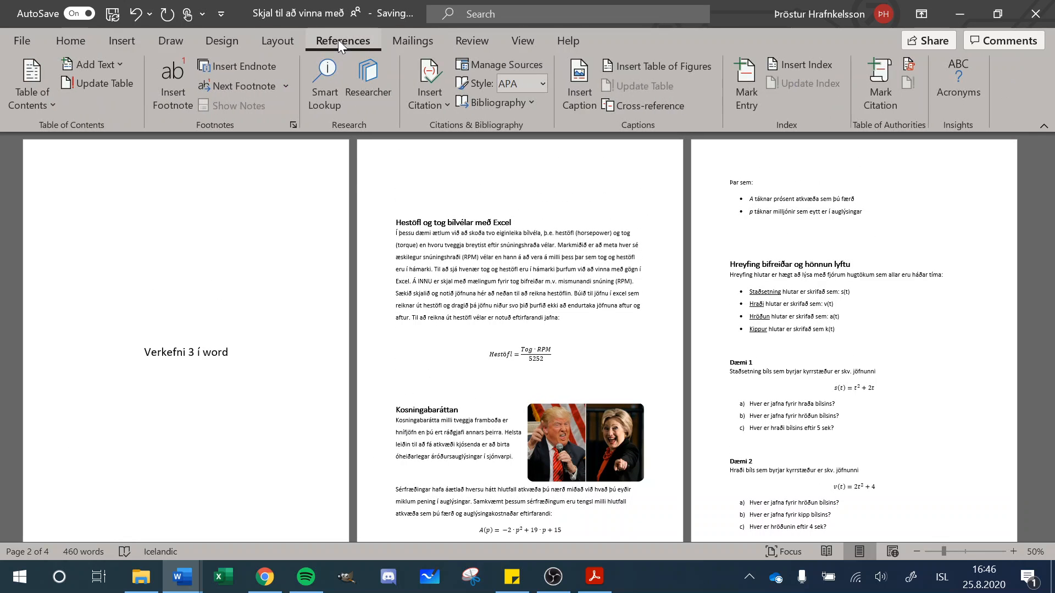
pyautogui.click(42, 103)
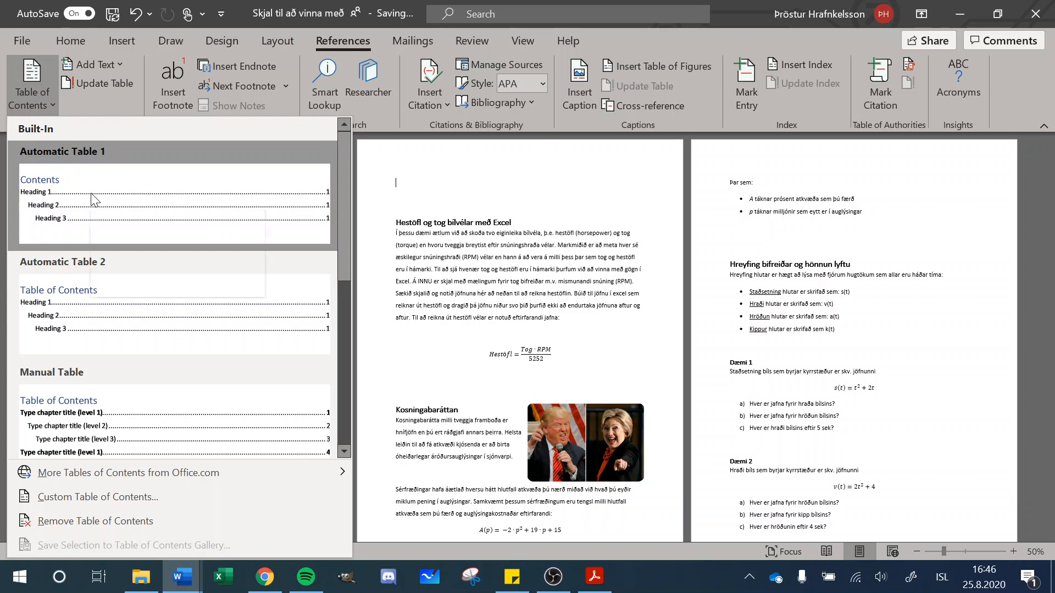
pyautogui.click(90, 201)
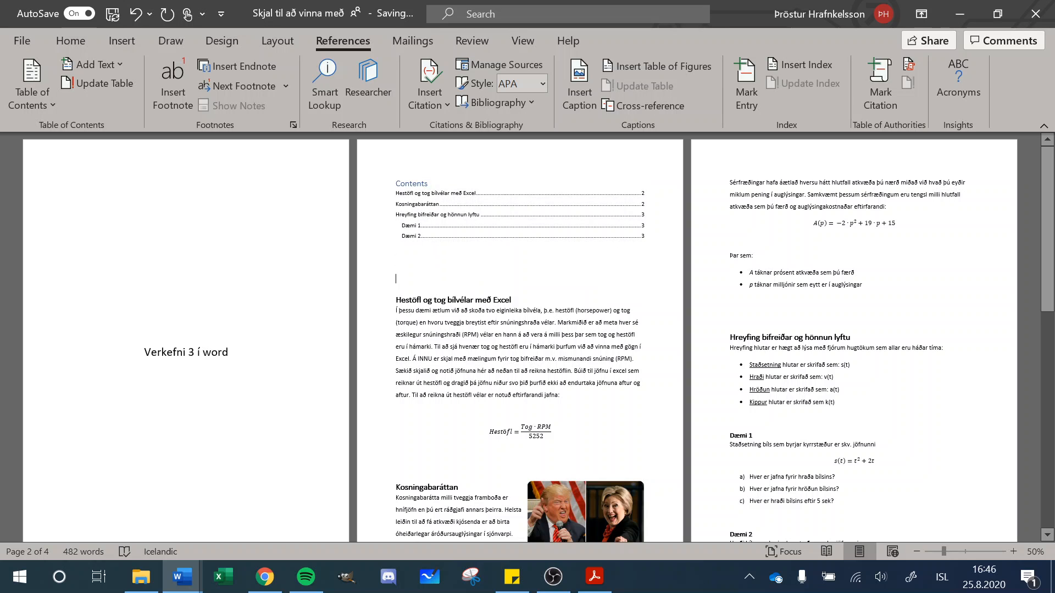
# Try to push the heading "Hestöfl og tog bílvélar með Excel" onto the following page by adding empty lines above it.
pyautogui.click(396, 300)
pyautogui.press('Return')
pyautogui.press('Return')
pyautogui.press('Return')
pyautogui.press('Return')
pyautogui.press('Return')
pyautogui.press('Return')
pyautogui.press('Return')
pyautogui.press('Return')
pyautogui.press('Return')
pyautogui.press('Return')
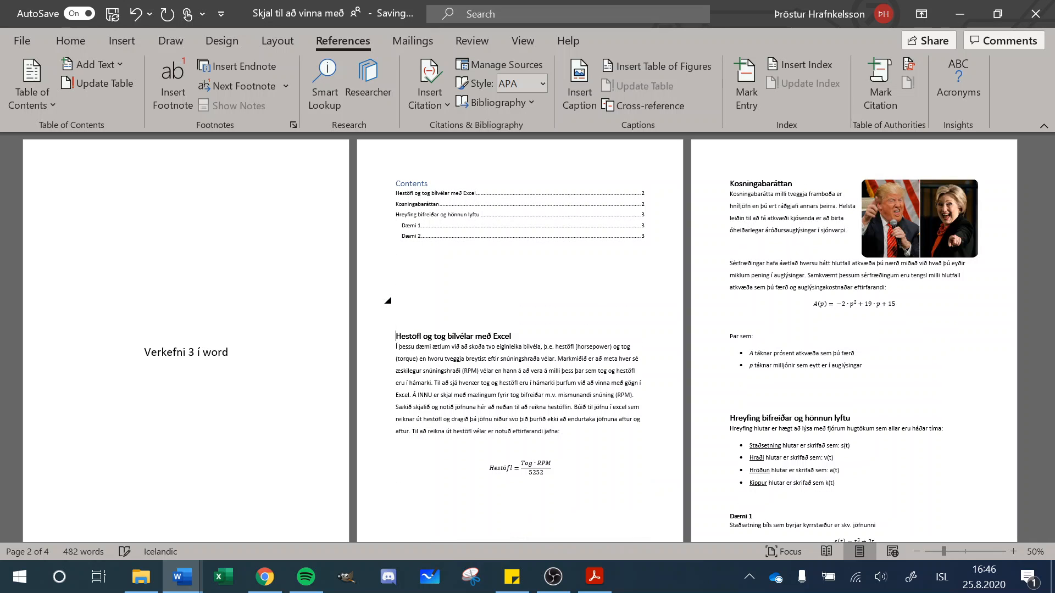
pyautogui.press('Return')
pyautogui.press('Return')
pyautogui.press('Return')
pyautogui.press('Return')
pyautogui.press('Return')
pyautogui.press('Return')
pyautogui.press('Return')
pyautogui.press('Return')
pyautogui.press('Return')
pyautogui.press('Return')
pyautogui.press('Return')
pyautogui.press('Return')
pyautogui.press('Return')
pyautogui.press('Return')
pyautogui.press('Return')
pyautogui.press('Return')
pyautogui.press('Return')
pyautogui.press('Return')
pyautogui.press('Return')
pyautogui.press('Return')
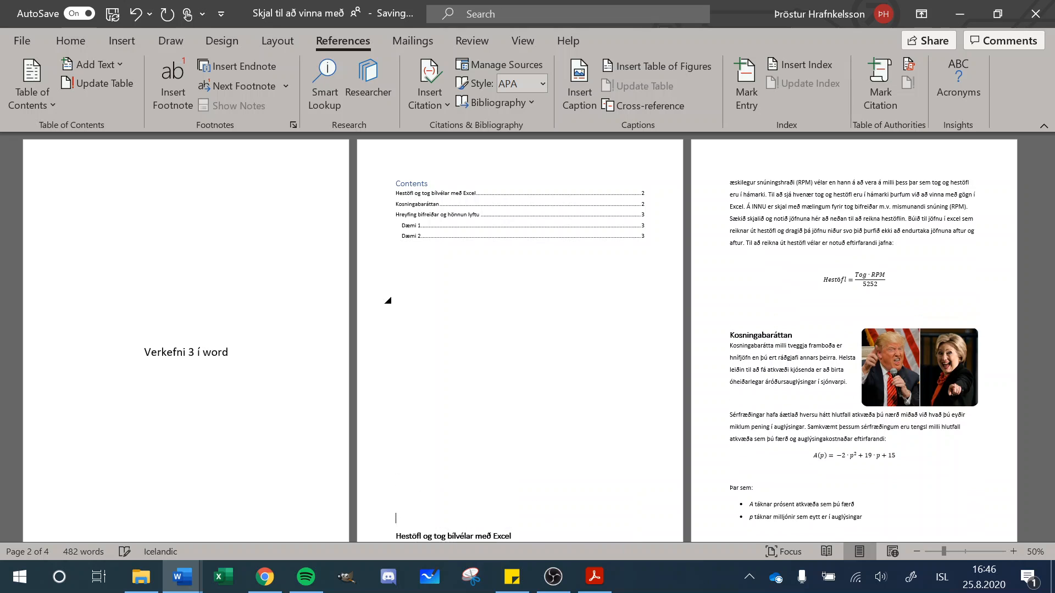
pyautogui.press('Return')
pyautogui.press('BackSpace')
pyautogui.press('BackSpace')
pyautogui.press('BackSpace')
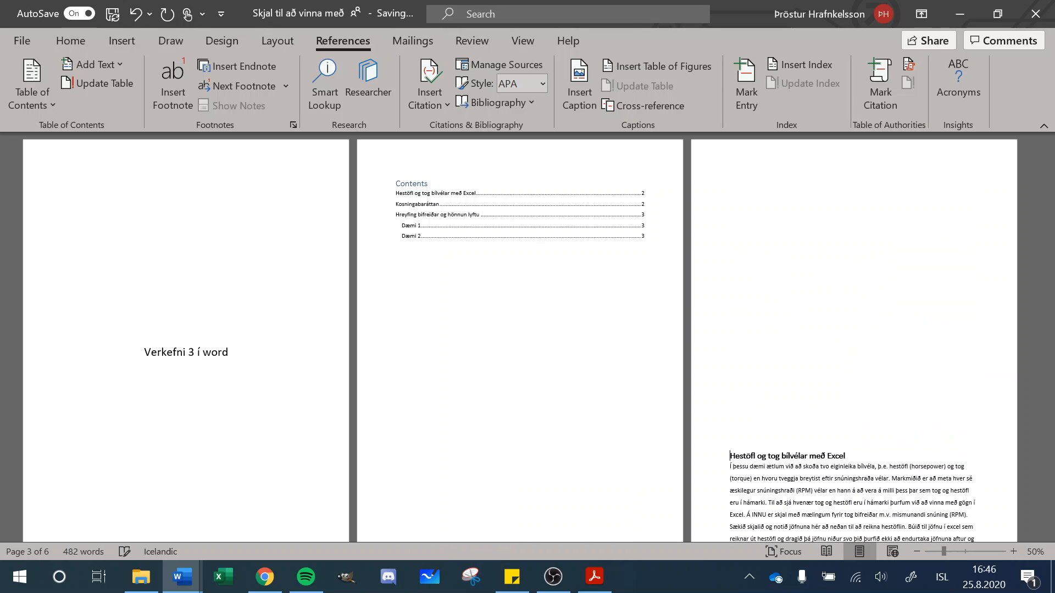
pyautogui.scroll(-3, 651, 358)
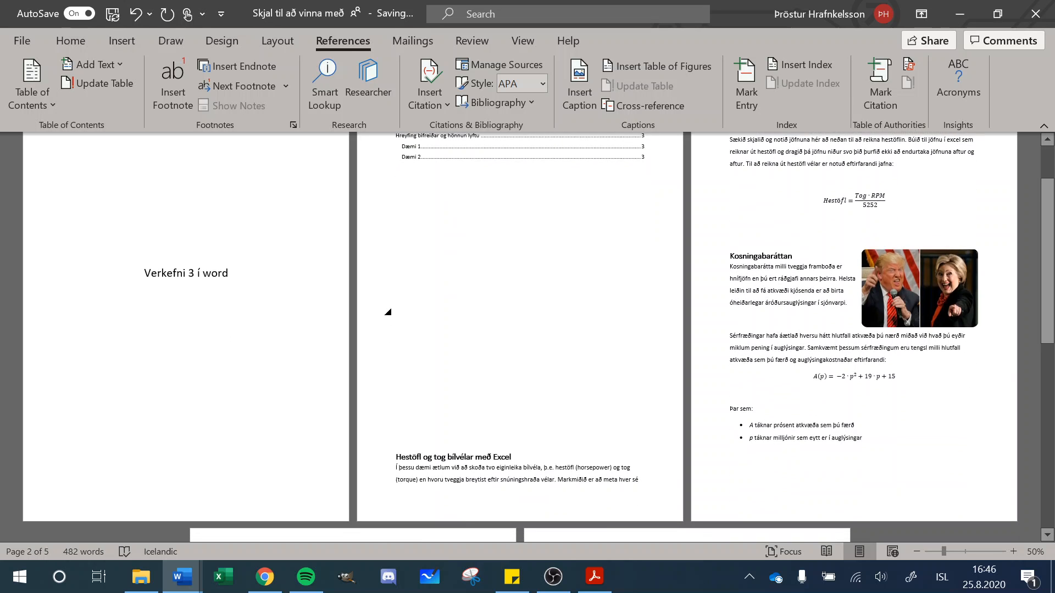
pyautogui.press('Return')
pyautogui.scroll(2, 650, 359)
pyautogui.scroll(1, 651, 359)
# Remove the empty lines between the table of contents and the first heading.
pyautogui.press('BackSpace')
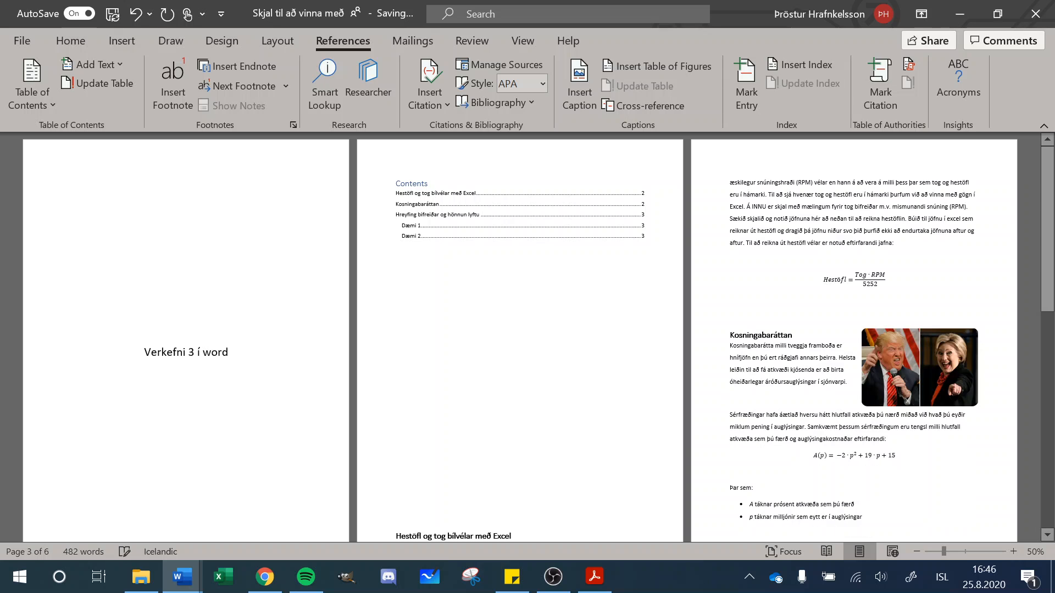
pyautogui.press('BackSpace')
pyautogui.press('BackSpace')
pyautogui.press('BackSpace')
pyautogui.press('BackSpace')
pyautogui.press('BackSpace')
pyautogui.press('BackSpace')
pyautogui.press('BackSpace')
pyautogui.press('BackSpace')
pyautogui.press('BackSpace')
pyautogui.press('BackSpace')
pyautogui.press('BackSpace')
pyautogui.press('BackSpace')
pyautogui.press('BackSpace')
pyautogui.press('BackSpace')
pyautogui.press('BackSpace')
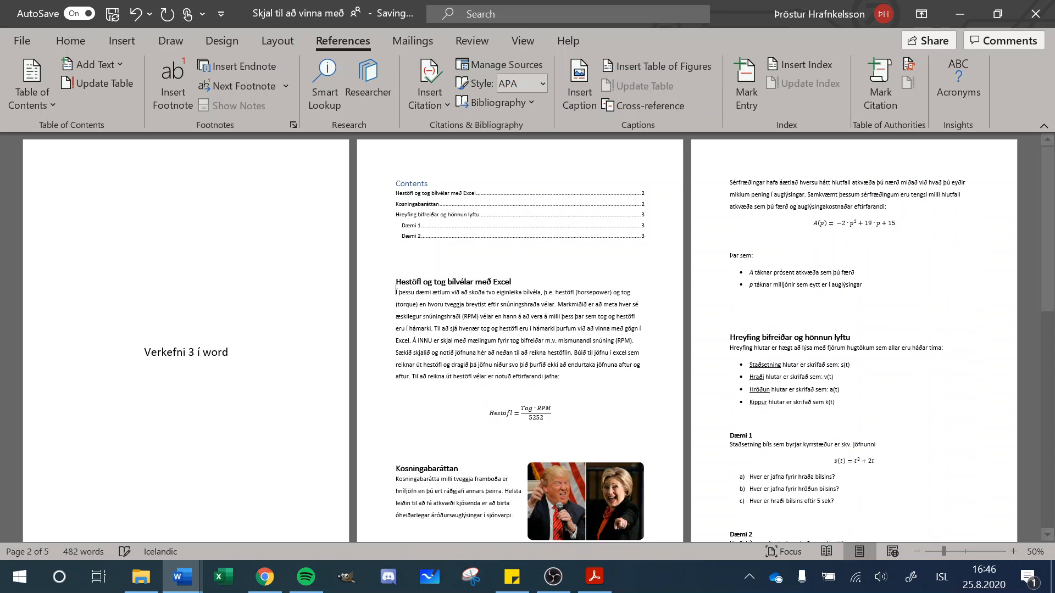
# Insert a page break before the heading "Hestöfl og tog bílvélar með Excel".
pyautogui.click(121, 40)
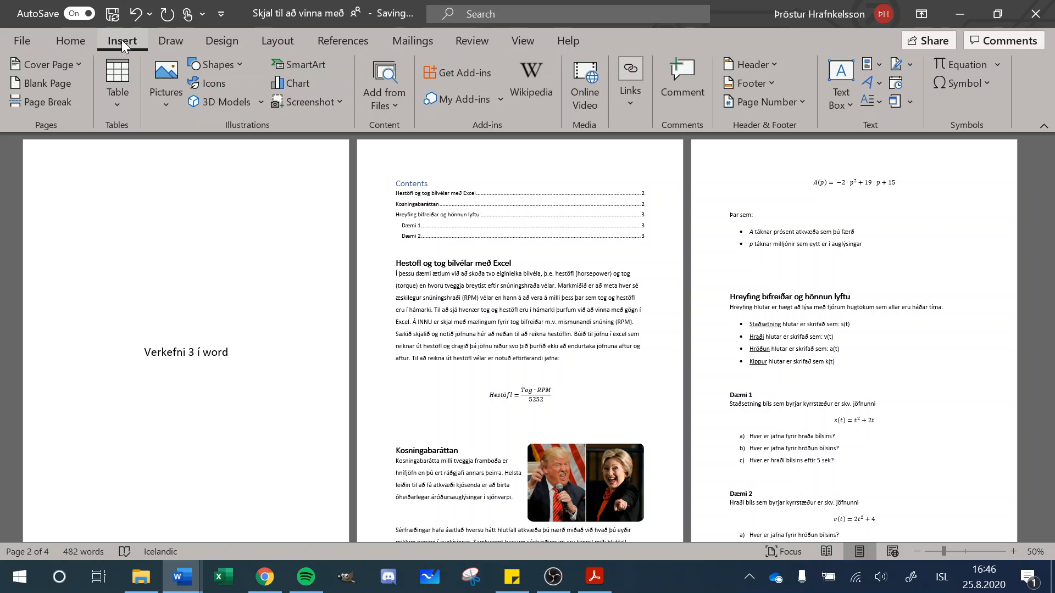
pyautogui.click(46, 101)
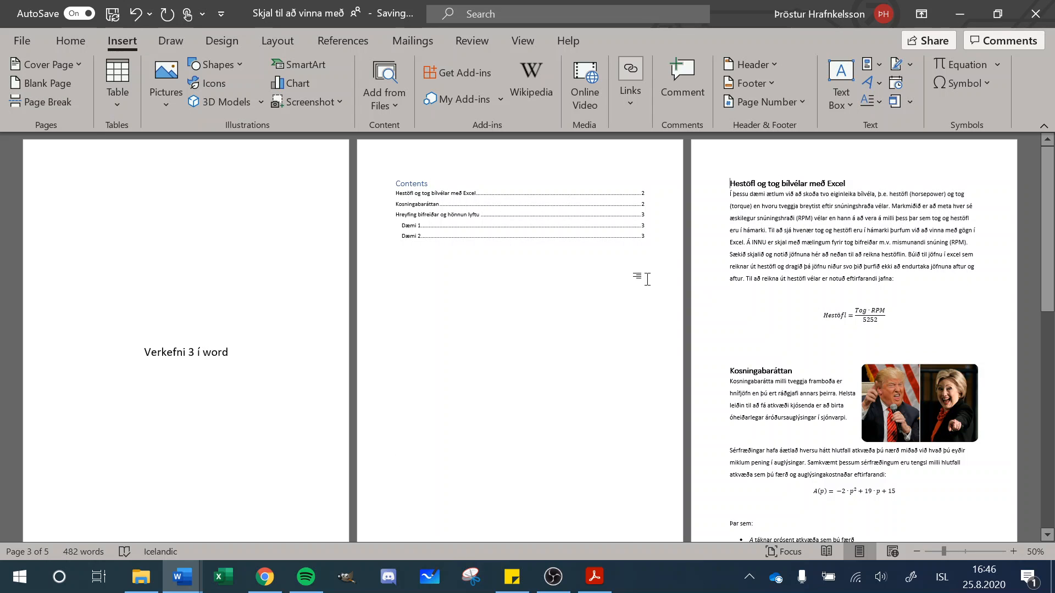
# Rename the table of contents title to "Efnisyfirlit" and make its font color black.
pyautogui.doubleClick(411, 184)
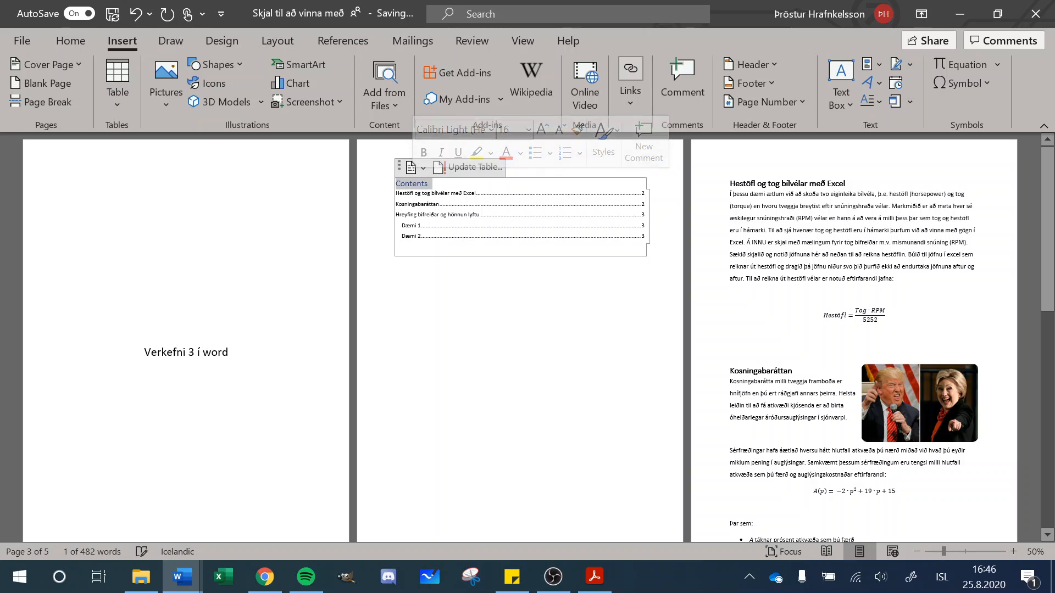
pyautogui.write('Efnisyfirlit')
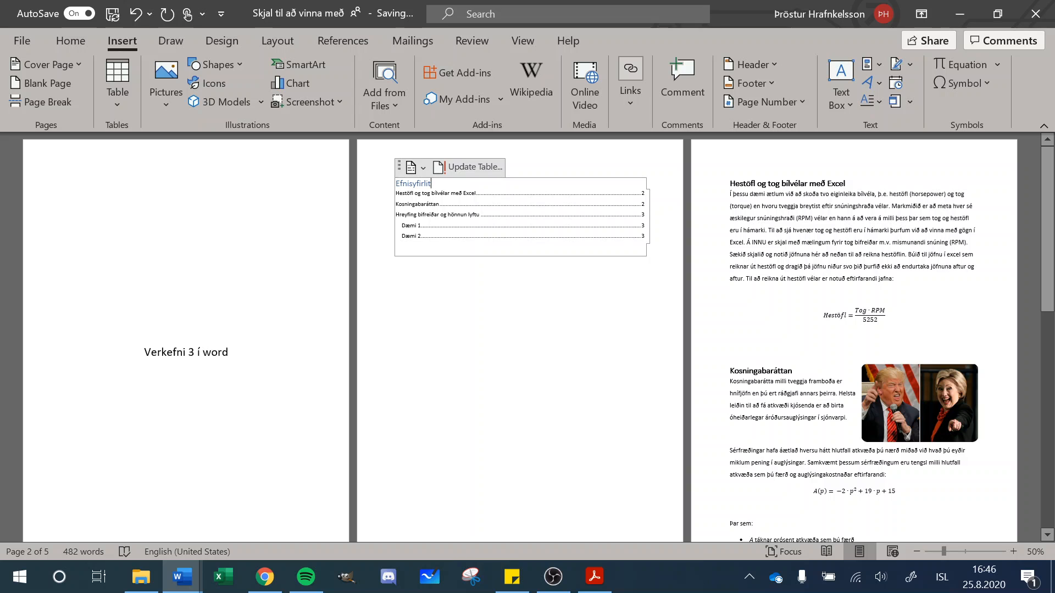
pyautogui.doubleClick(416, 184)
pyautogui.click(65, 39)
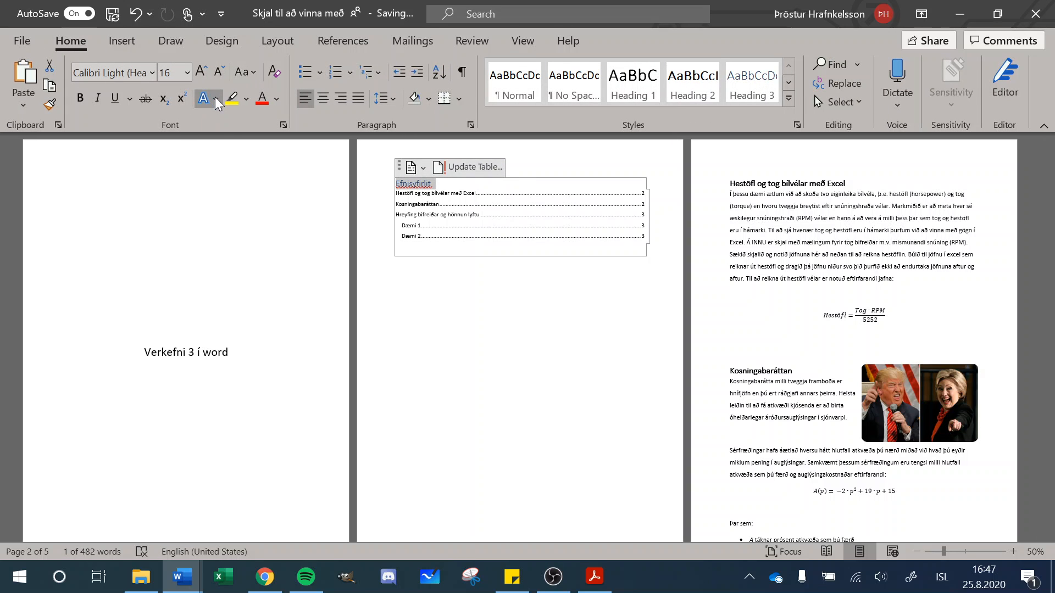
pyautogui.click(276, 101)
pyautogui.click(295, 120)
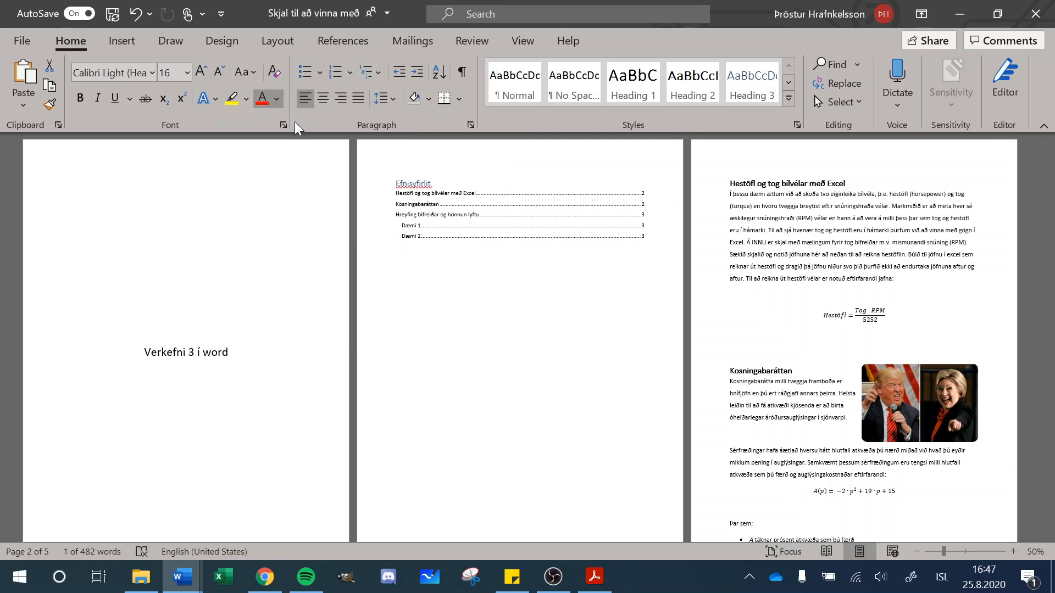
pyautogui.click(396, 262)
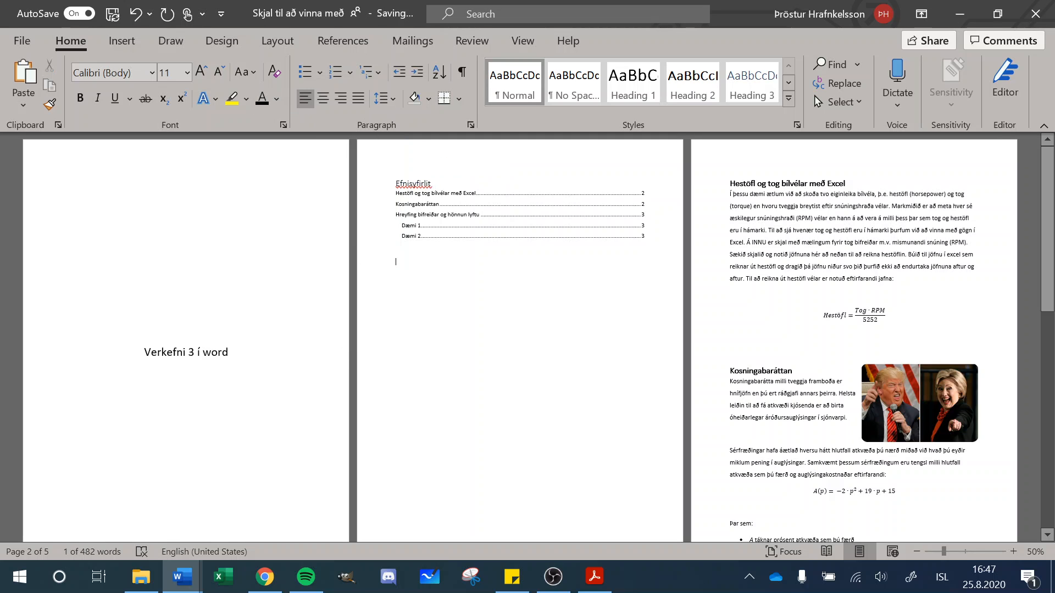
# Read the fifth task in the assignment description, about the header and footer, and return to the working document.
pyautogui.click(182, 577)
pyautogui.click(168, 522)
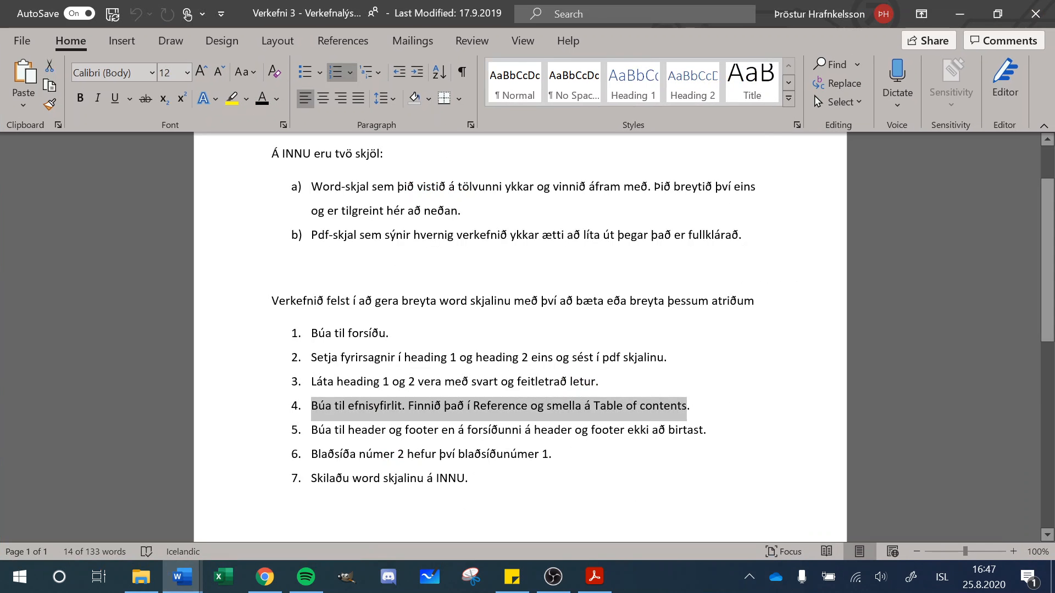
pyautogui.moveTo(312, 430); pyautogui.dragTo(704, 430)
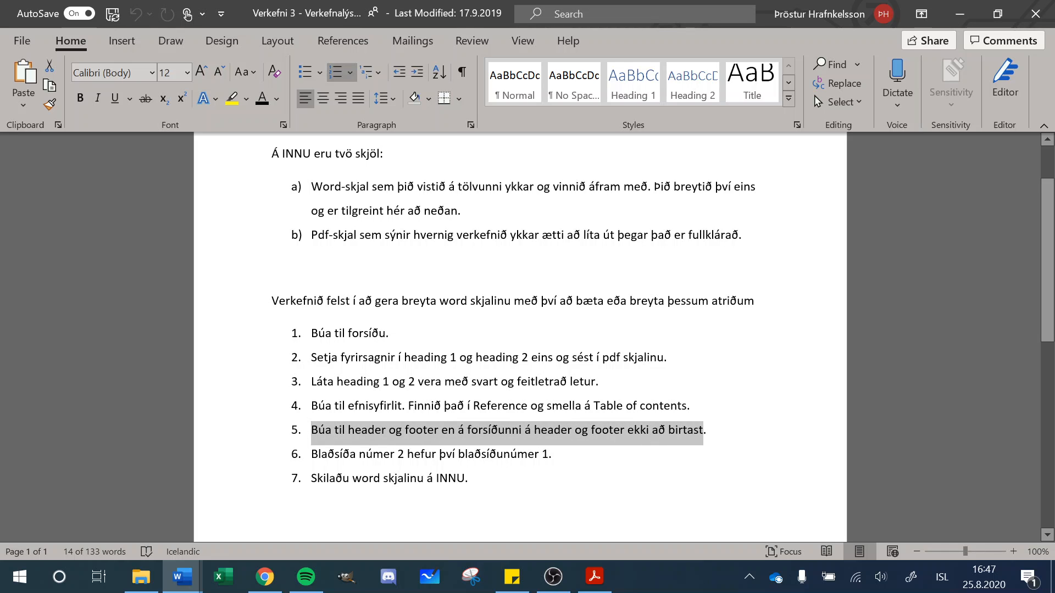
pyautogui.click(258, 580)
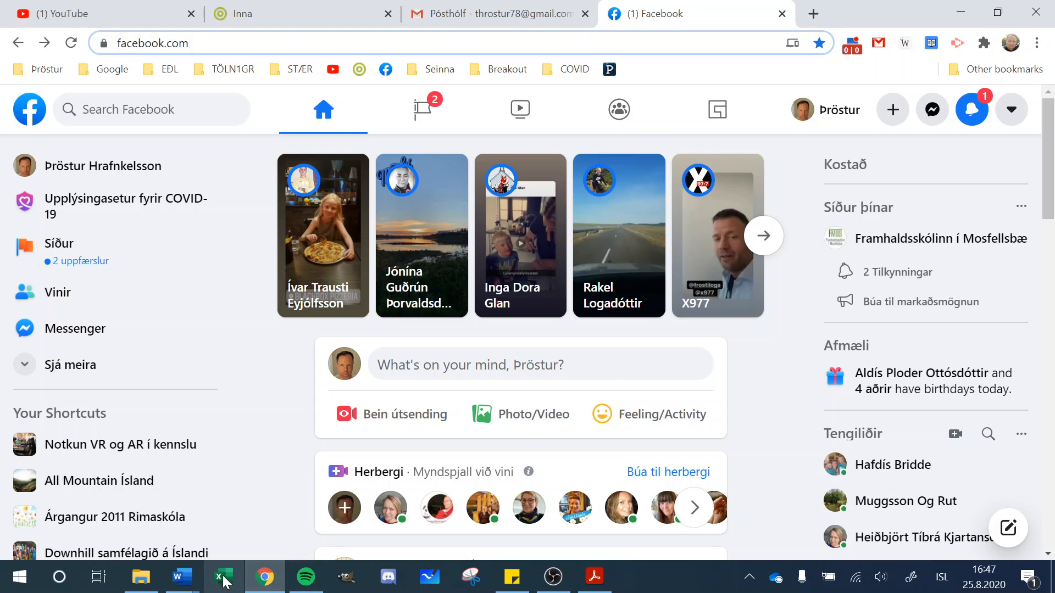
pyautogui.click(182, 576)
pyautogui.moveTo(182, 577)
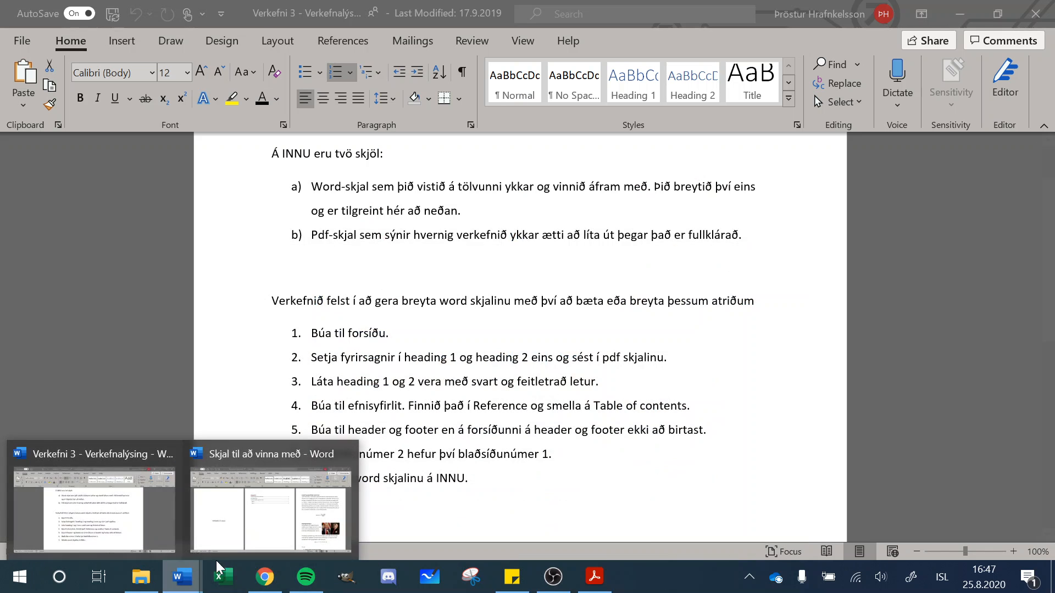
pyautogui.click(267, 522)
# Open the page header for editing and enter "FMOS" as its text.
pyautogui.click(431, 185)
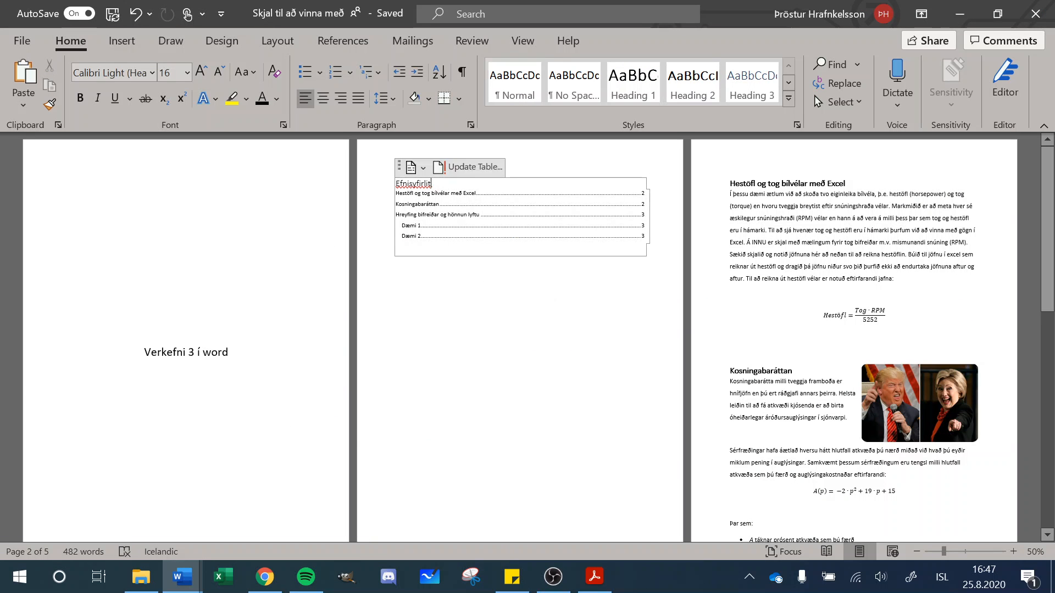
pyautogui.doubleClick(528, 159)
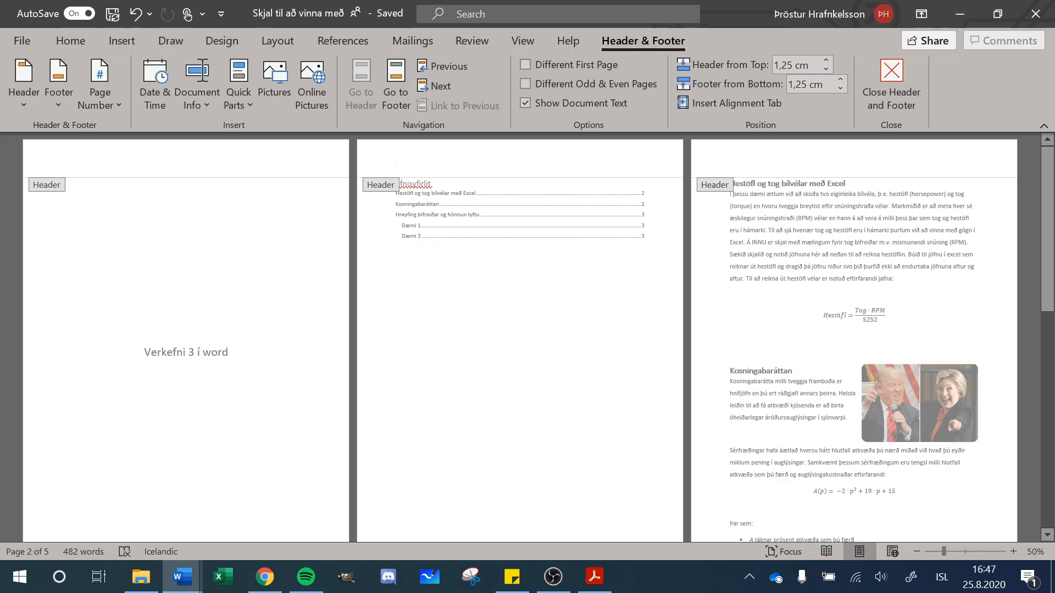
pyautogui.write('FMOOS')
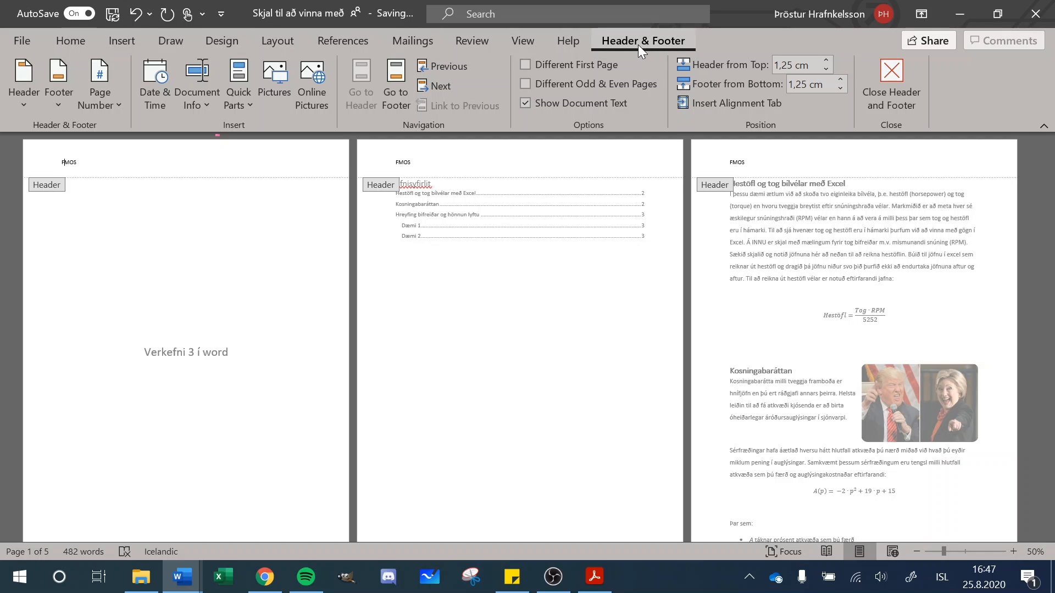
# Give the first page a different header and footer, and insert centred page numbers in the footer of page 2 using "Ósniðin tala 2".
pyautogui.click(530, 65)
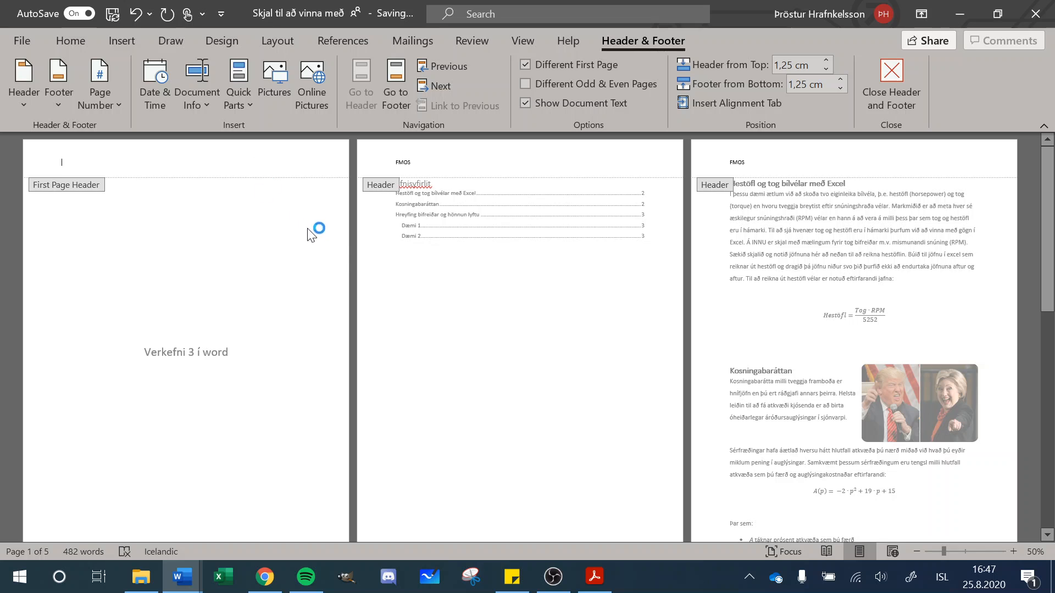
pyautogui.scroll(-3, 449, 322)
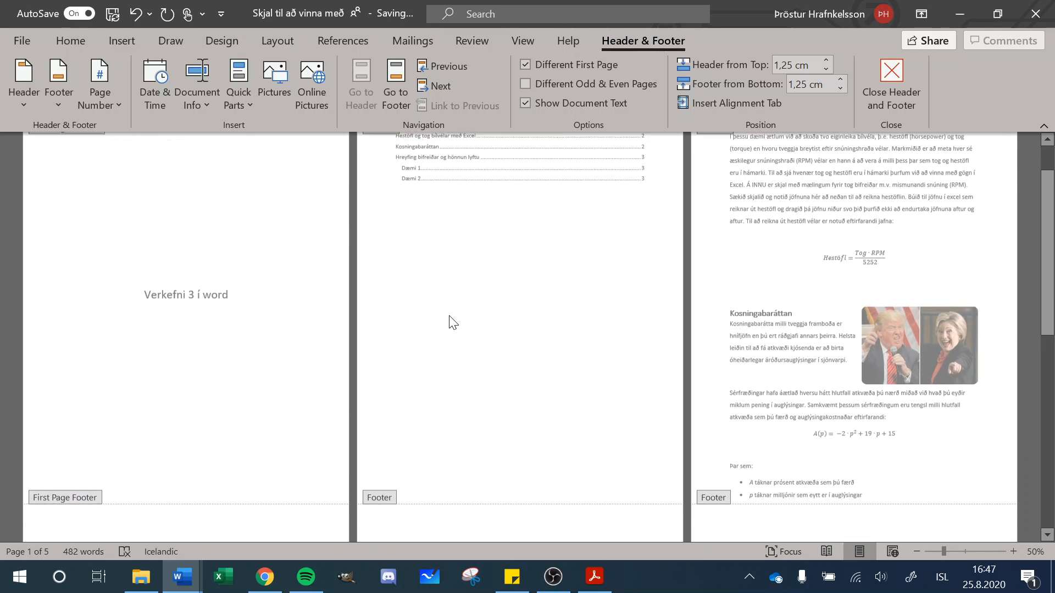
pyautogui.click(395, 479)
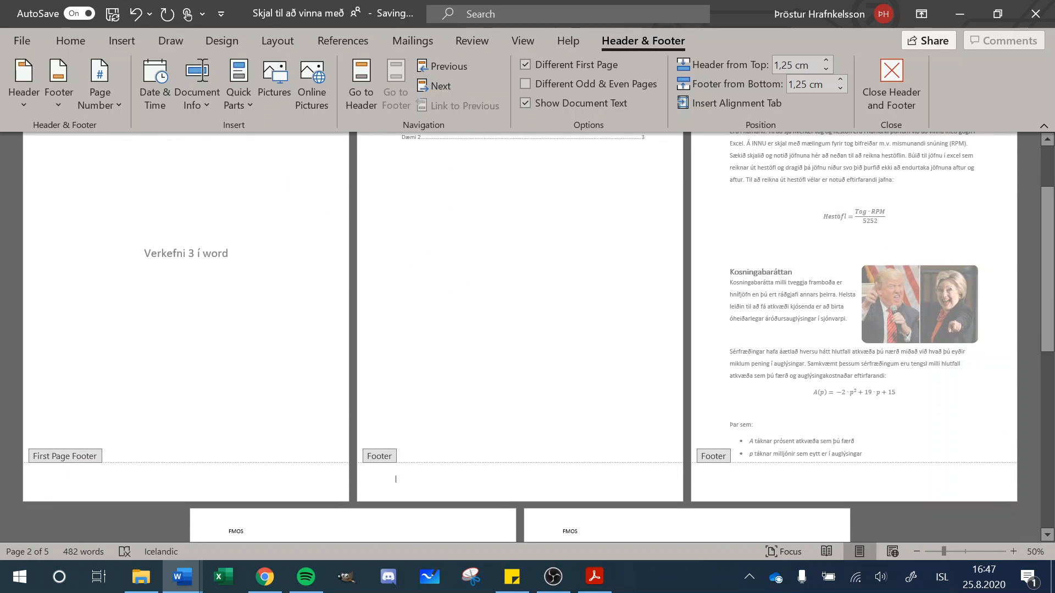
pyautogui.click(108, 102)
pyautogui.moveTo(195, 154)
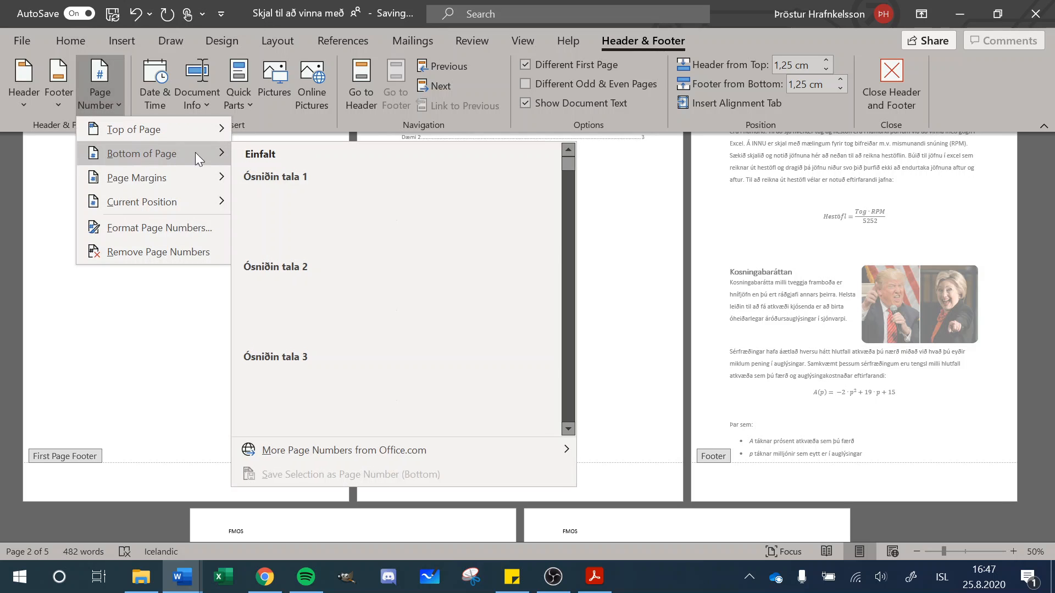
pyautogui.click(383, 314)
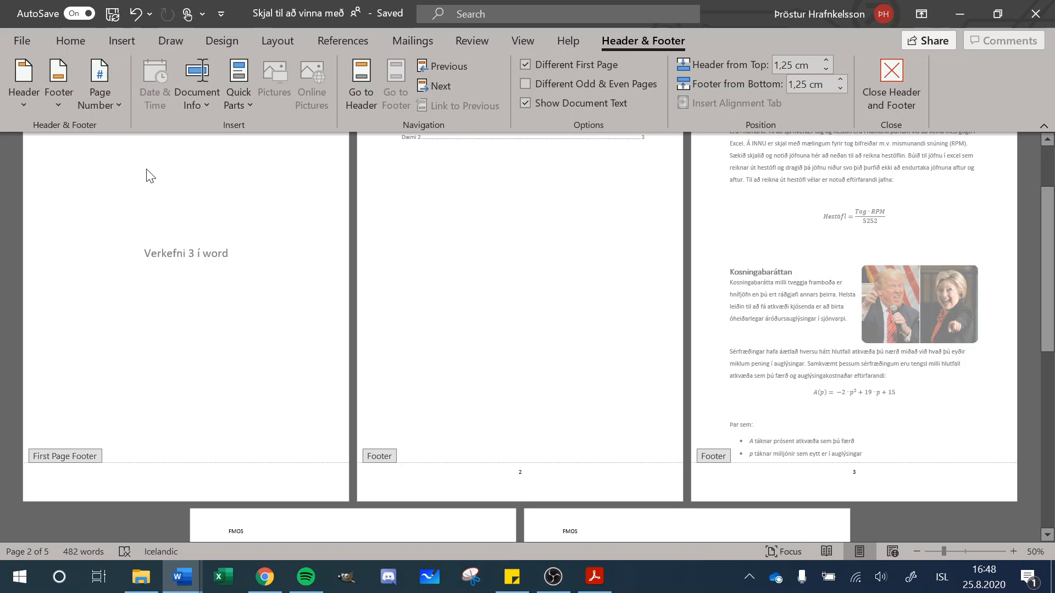
# Format the page numbers so that the numbering starts at 0.
pyautogui.click(113, 104)
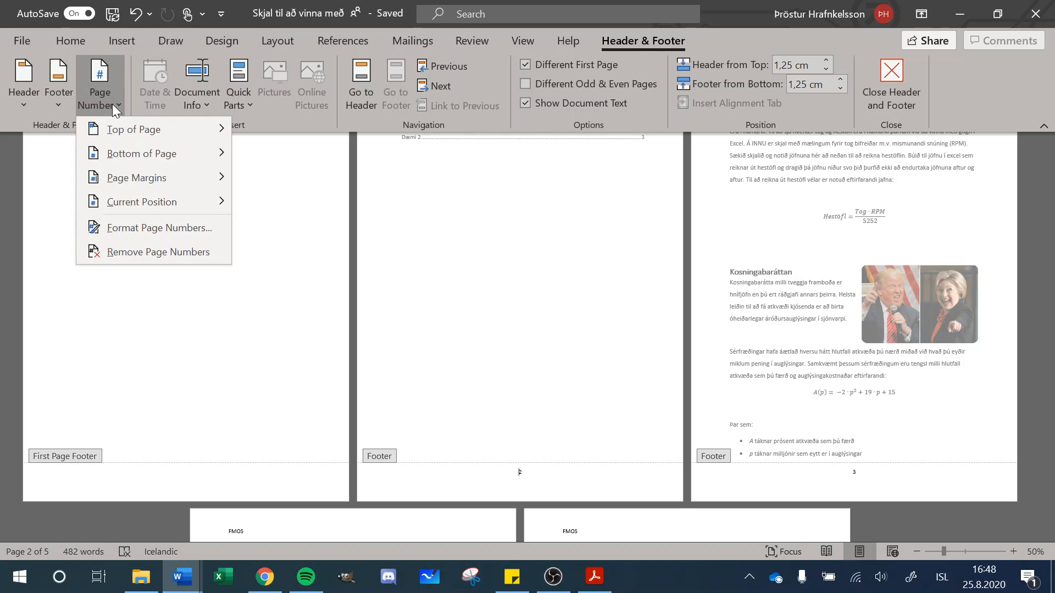
pyautogui.click(120, 228)
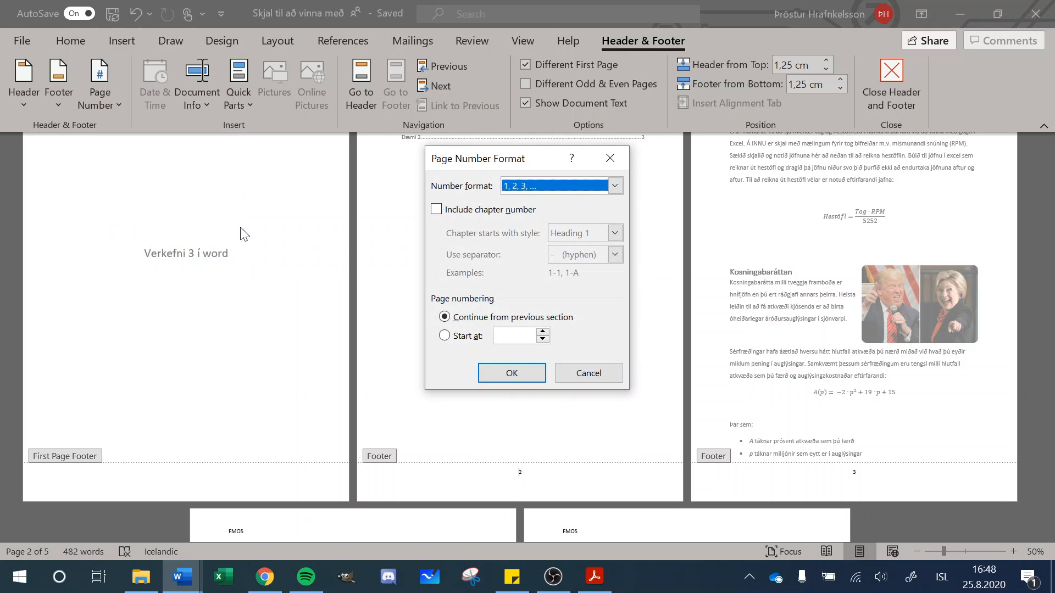
pyautogui.click(466, 339)
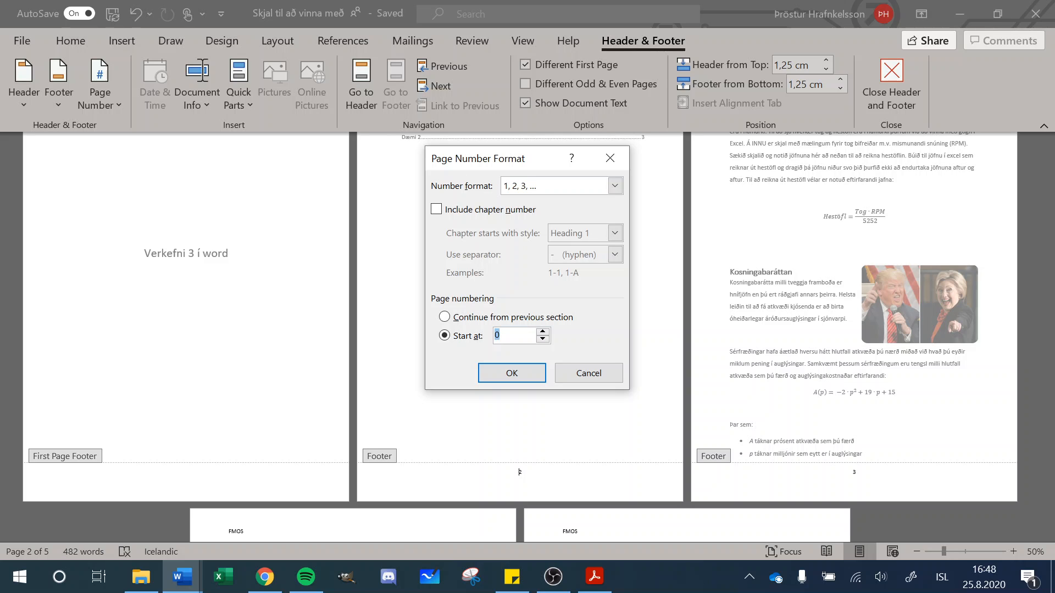
pyautogui.click(499, 377)
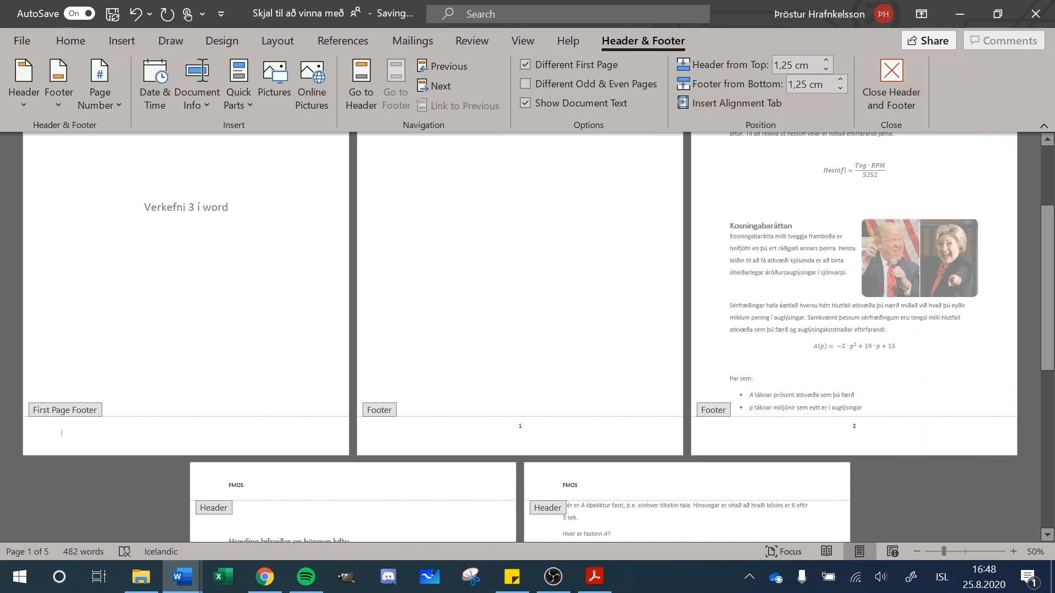
# Switch to the assignment description document and read the sixth and seventh tasks, about page numbering and handing in the document.
pyautogui.click(140, 577)
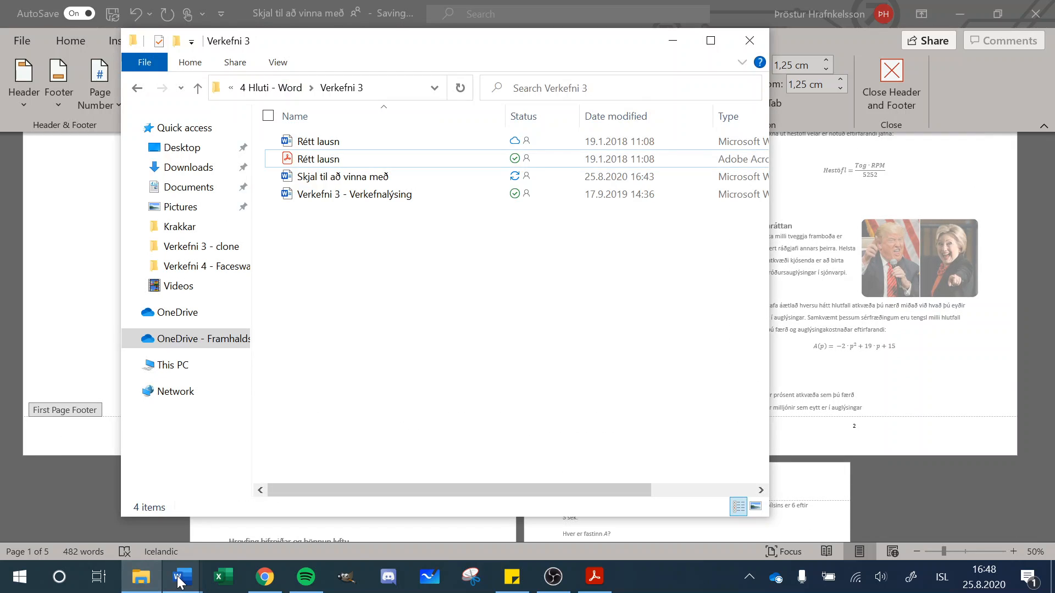
pyautogui.moveTo(179, 582)
pyautogui.click(140, 536)
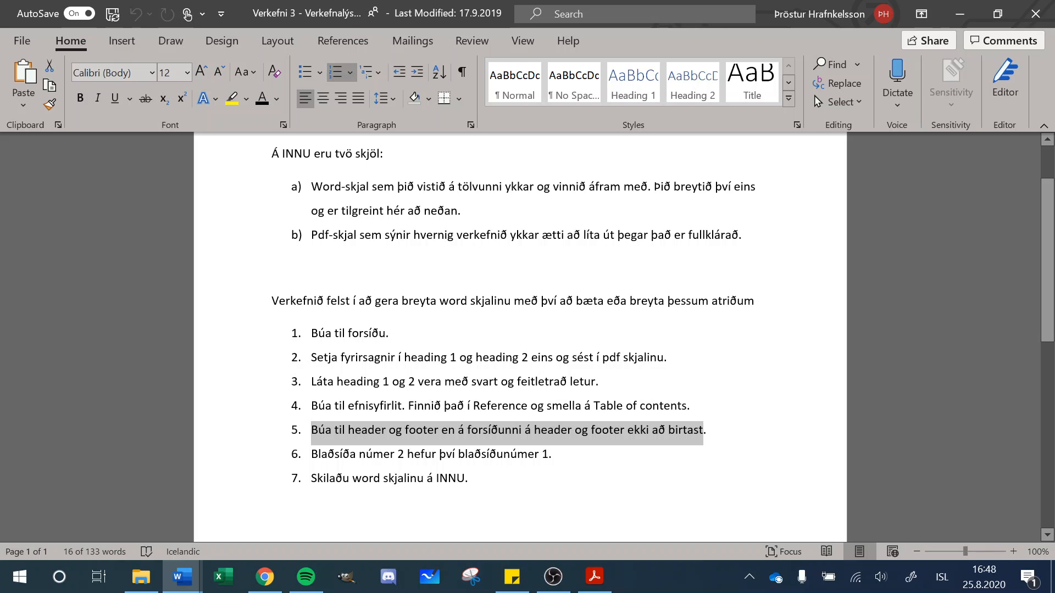
pyautogui.moveTo(311, 454); pyautogui.dragTo(559, 454)
pyautogui.click(484, 478)
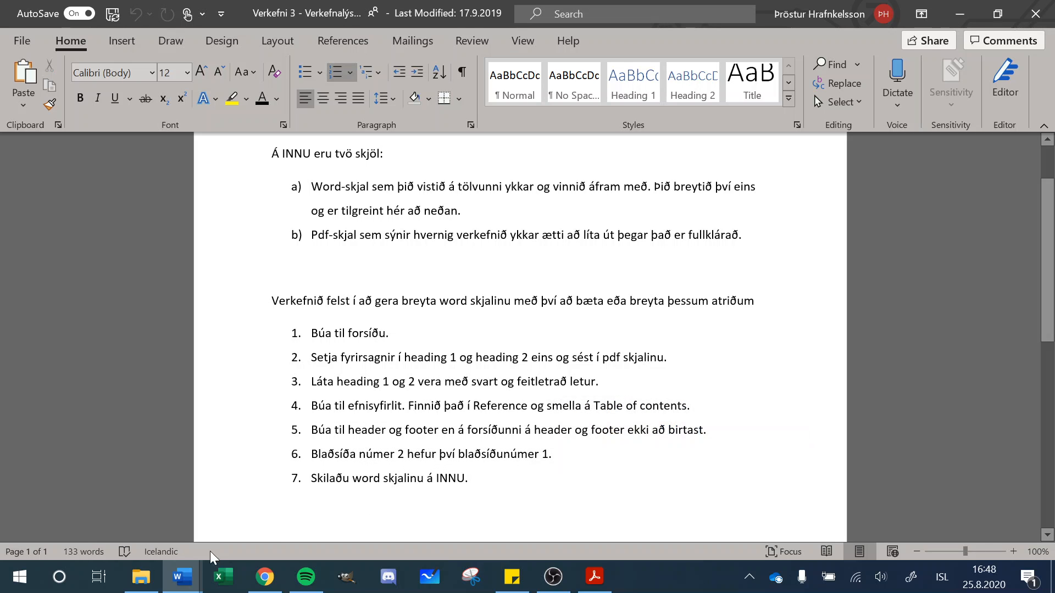